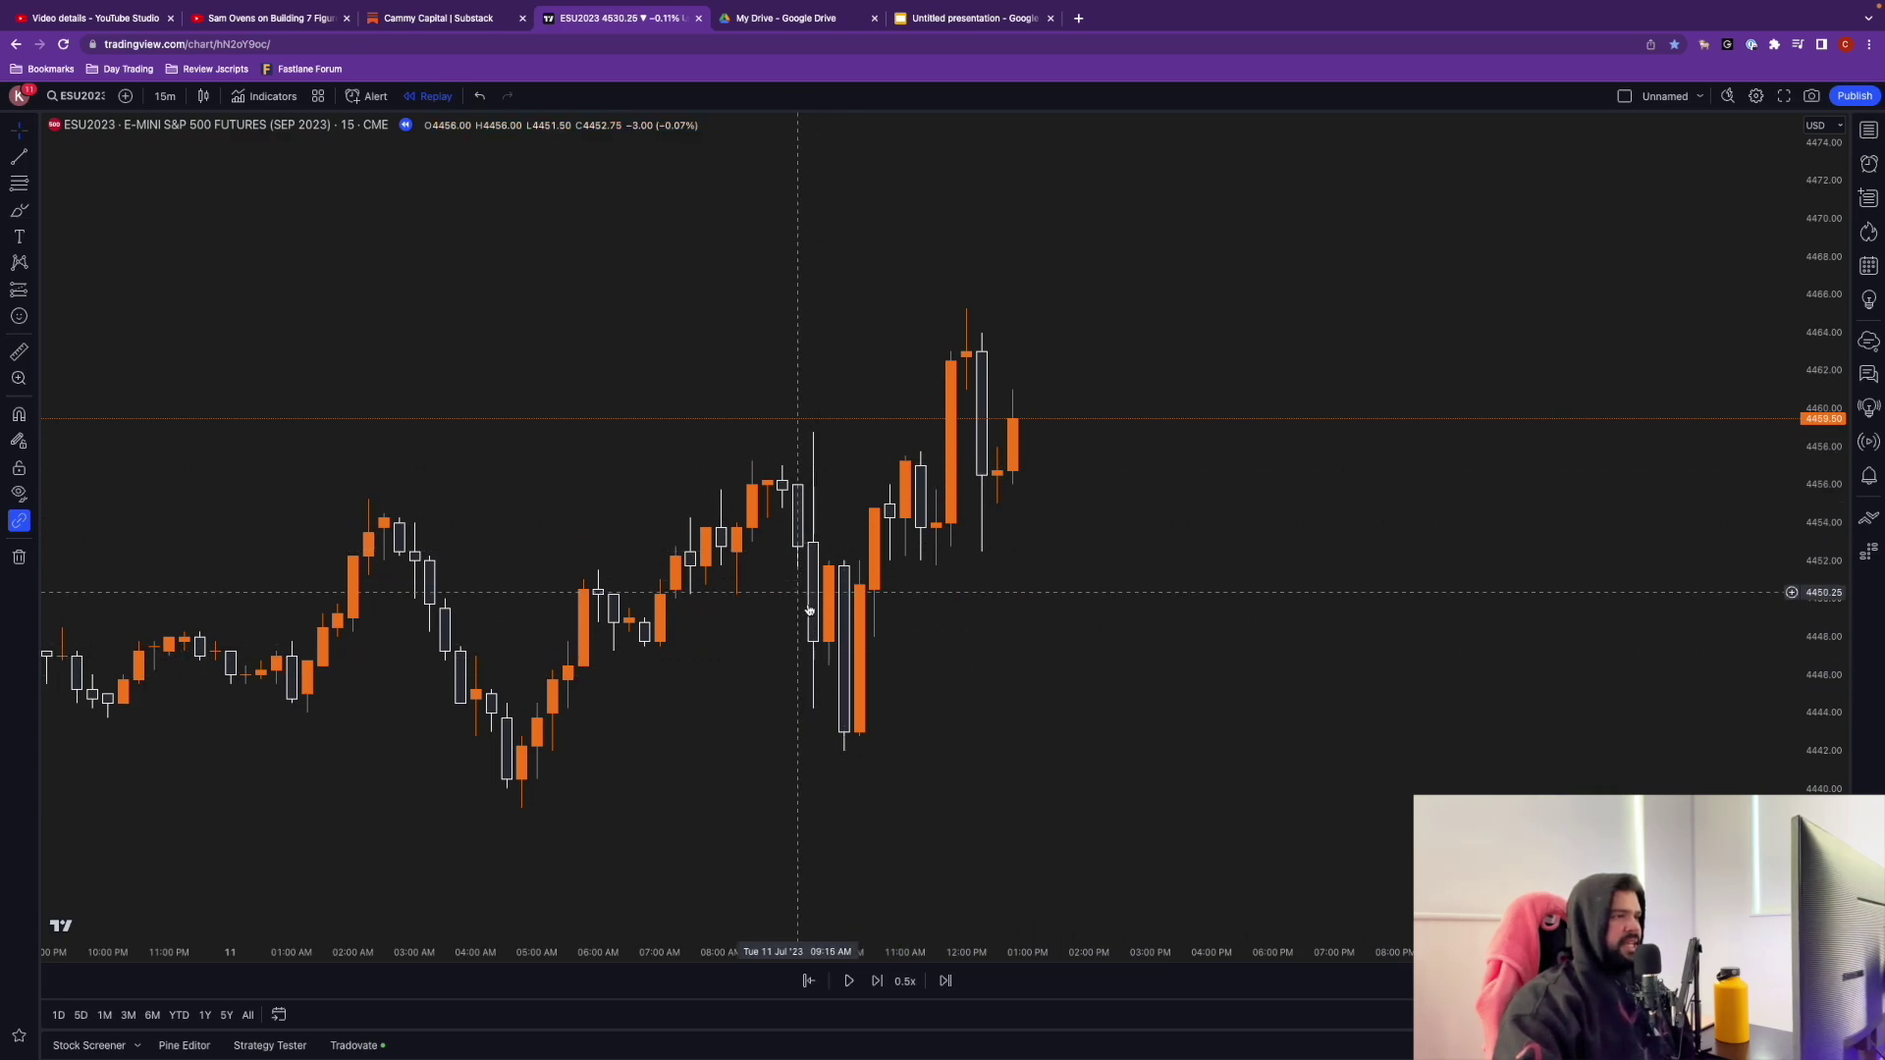
Step: Place horizontal rays at the 10:00 AM candle's low (4442.00) and the 12:00 PM candle's high (4465.25)
click(844, 753)
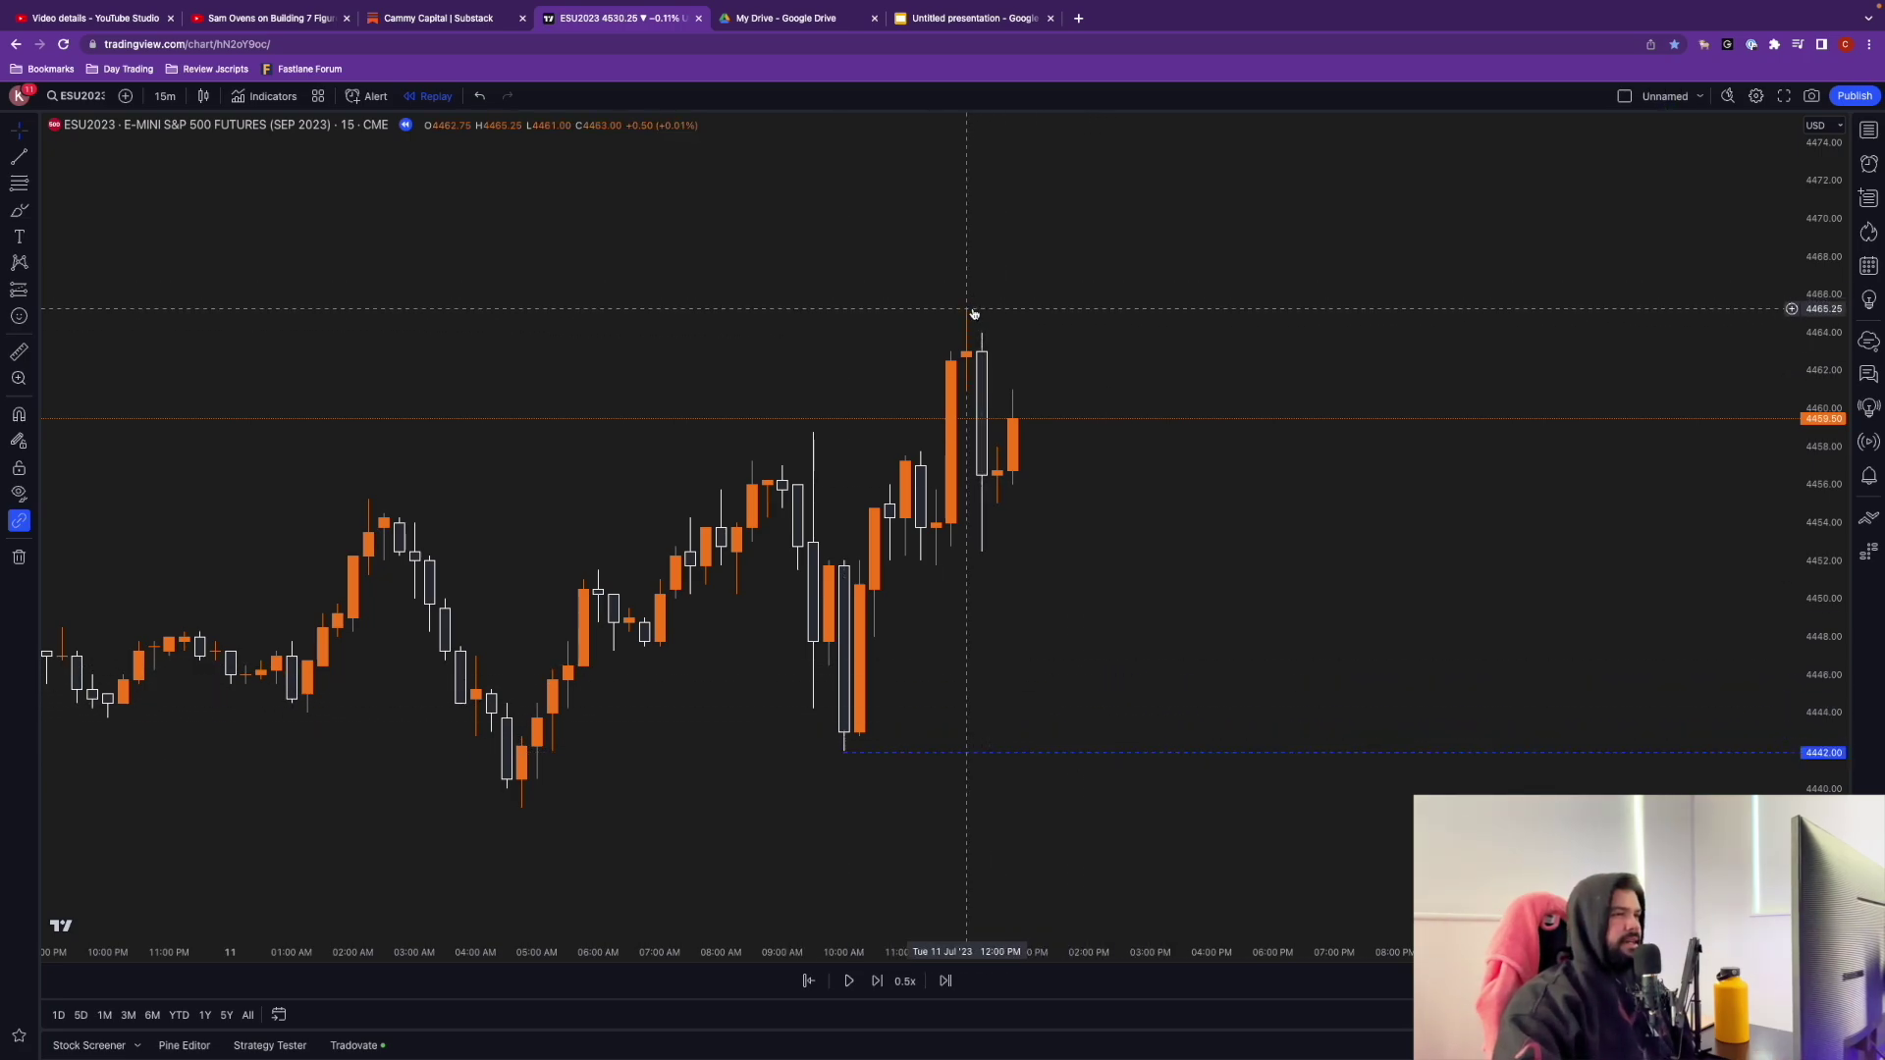
click(988, 316)
Step: Change the line colour of both horizontal rays, at the swing high and the swing low, to yellow
double_click(1102, 310)
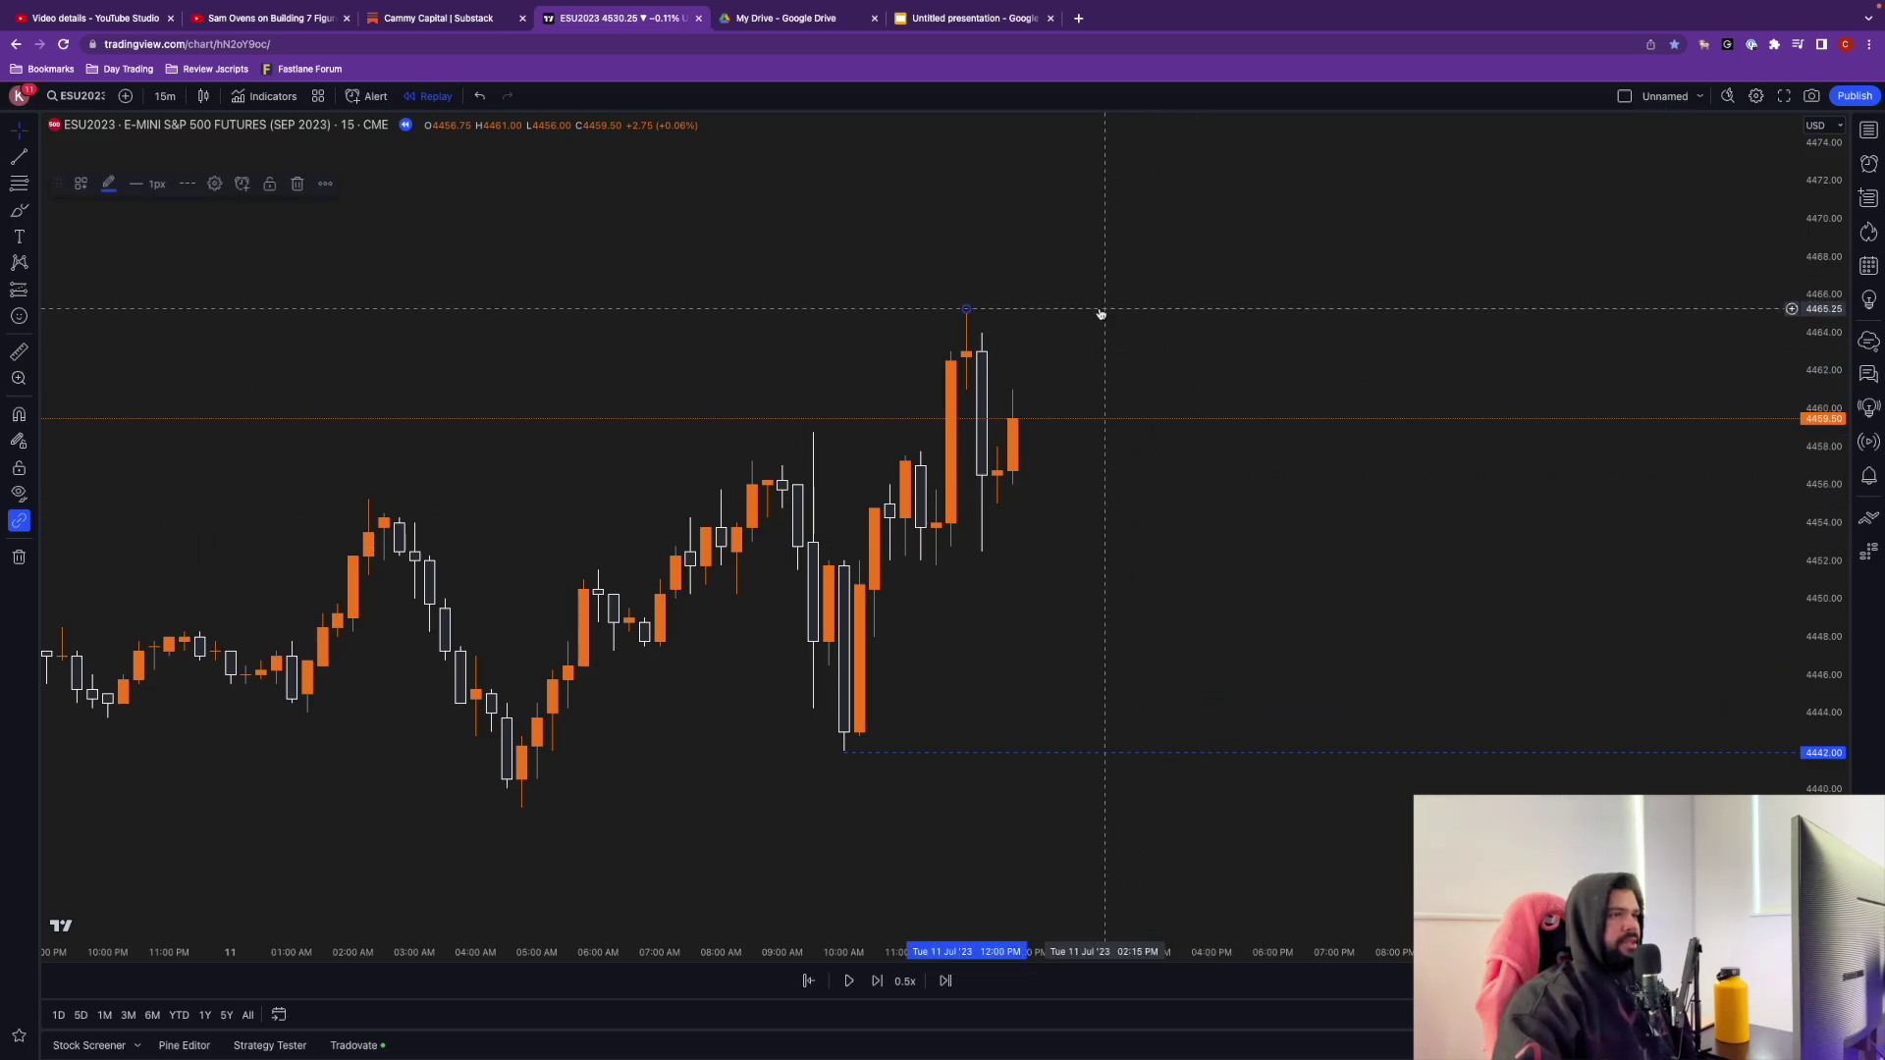
click(833, 475)
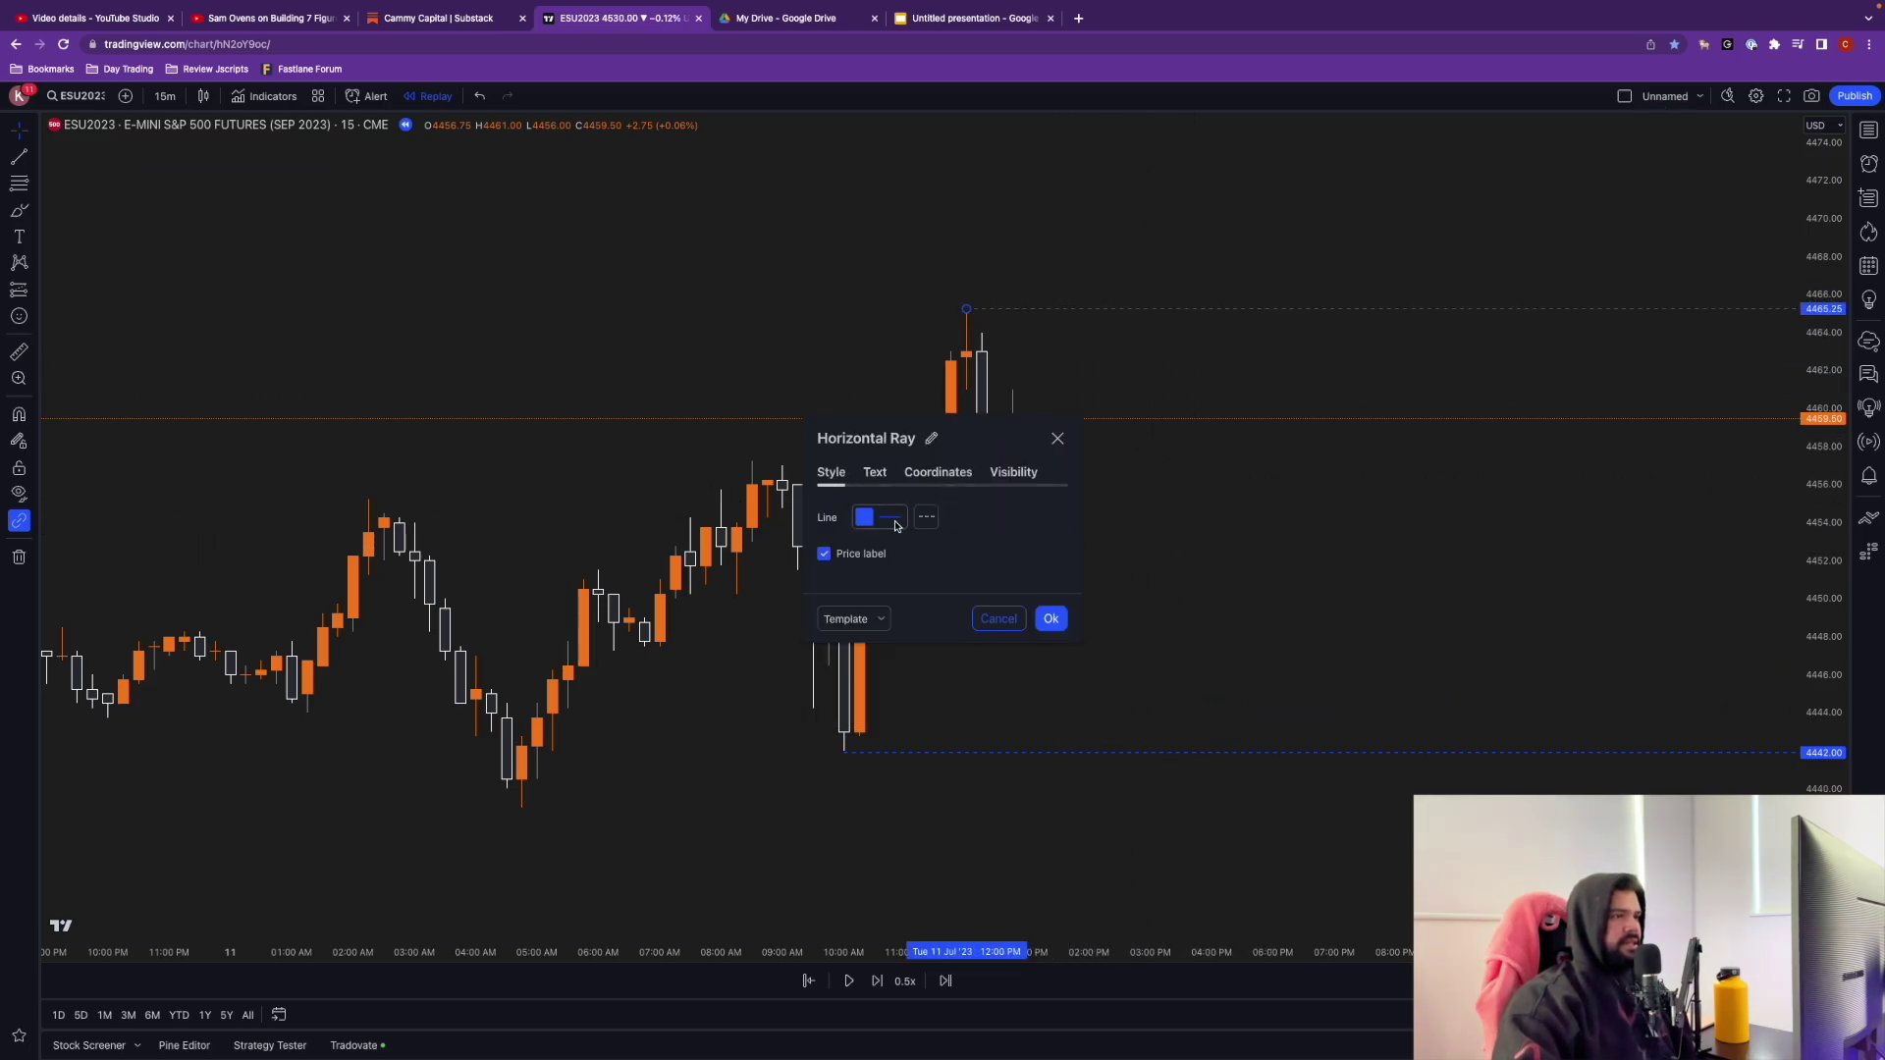
click(868, 517)
click(898, 563)
click(1027, 755)
double_click(1026, 754)
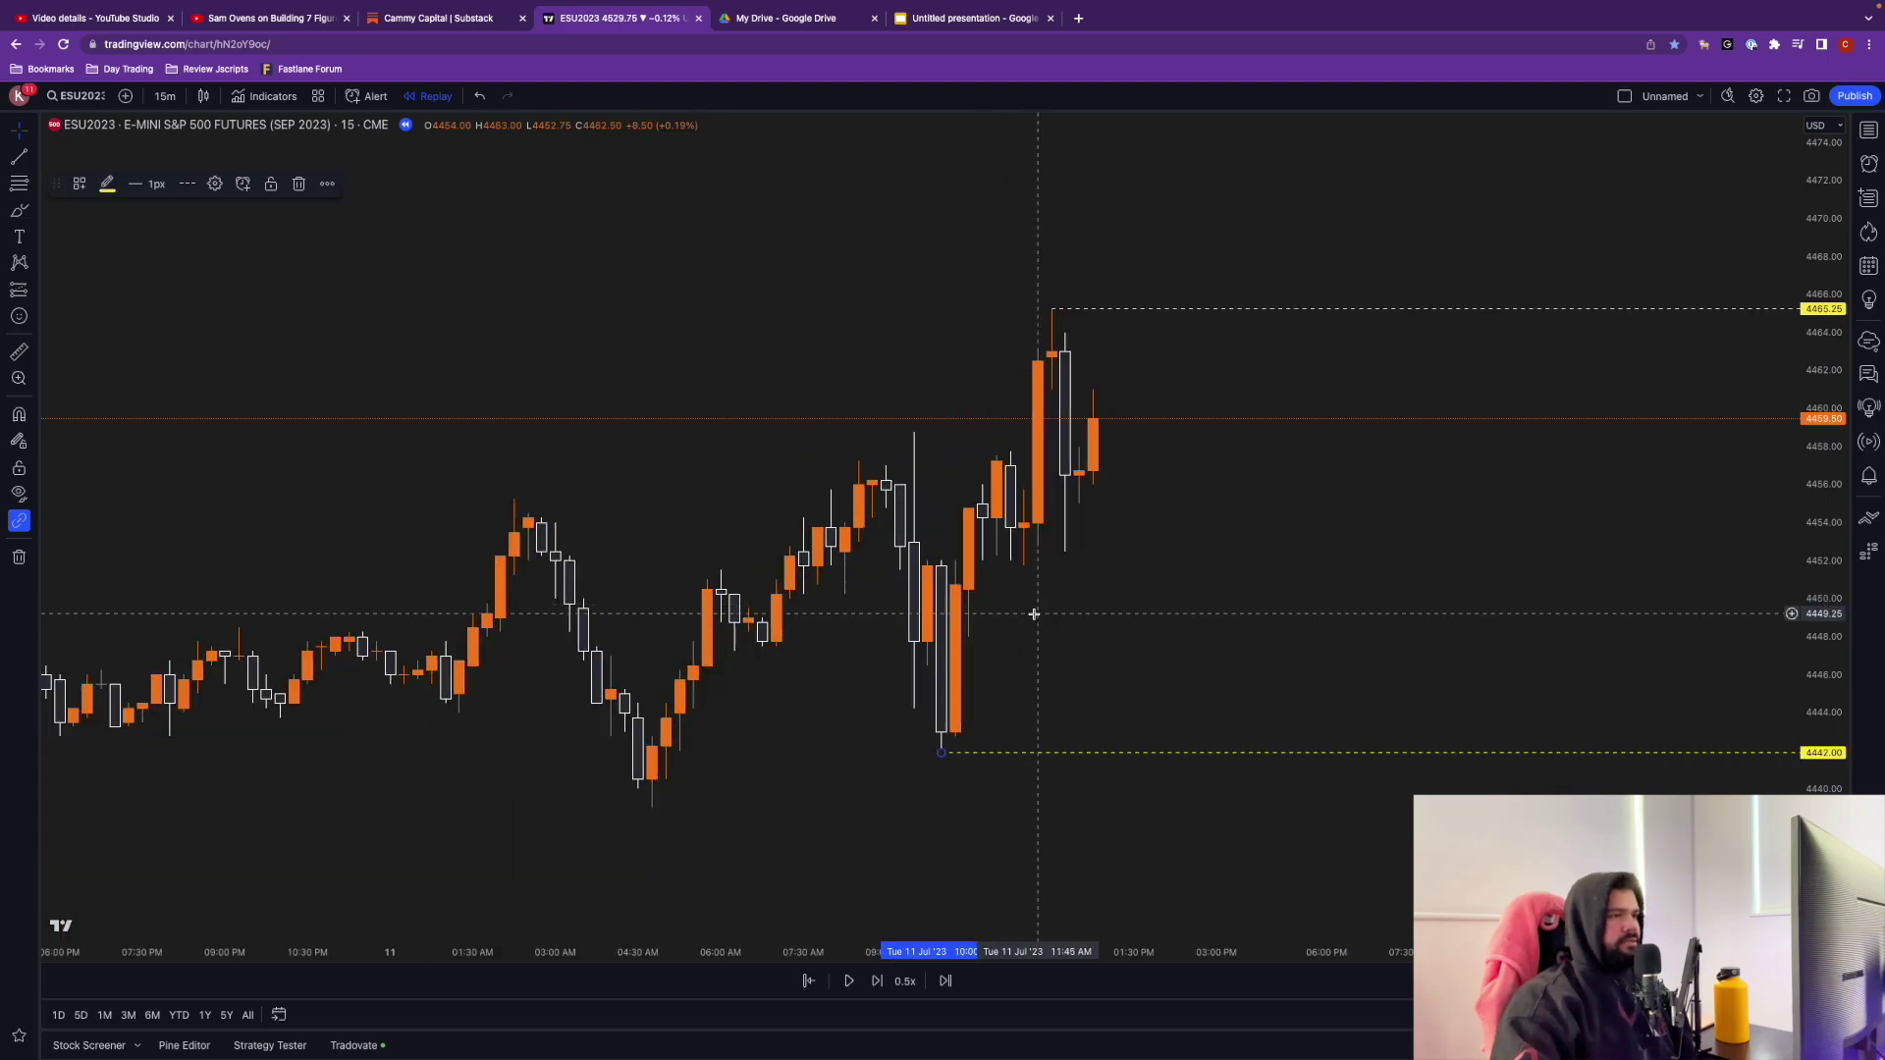
mouse_move(1030, 610)
mouse_down()
mouse_move(1063, 509)
mouse_move(997, 602)
mouse_move(1045, 580)
mouse_up()
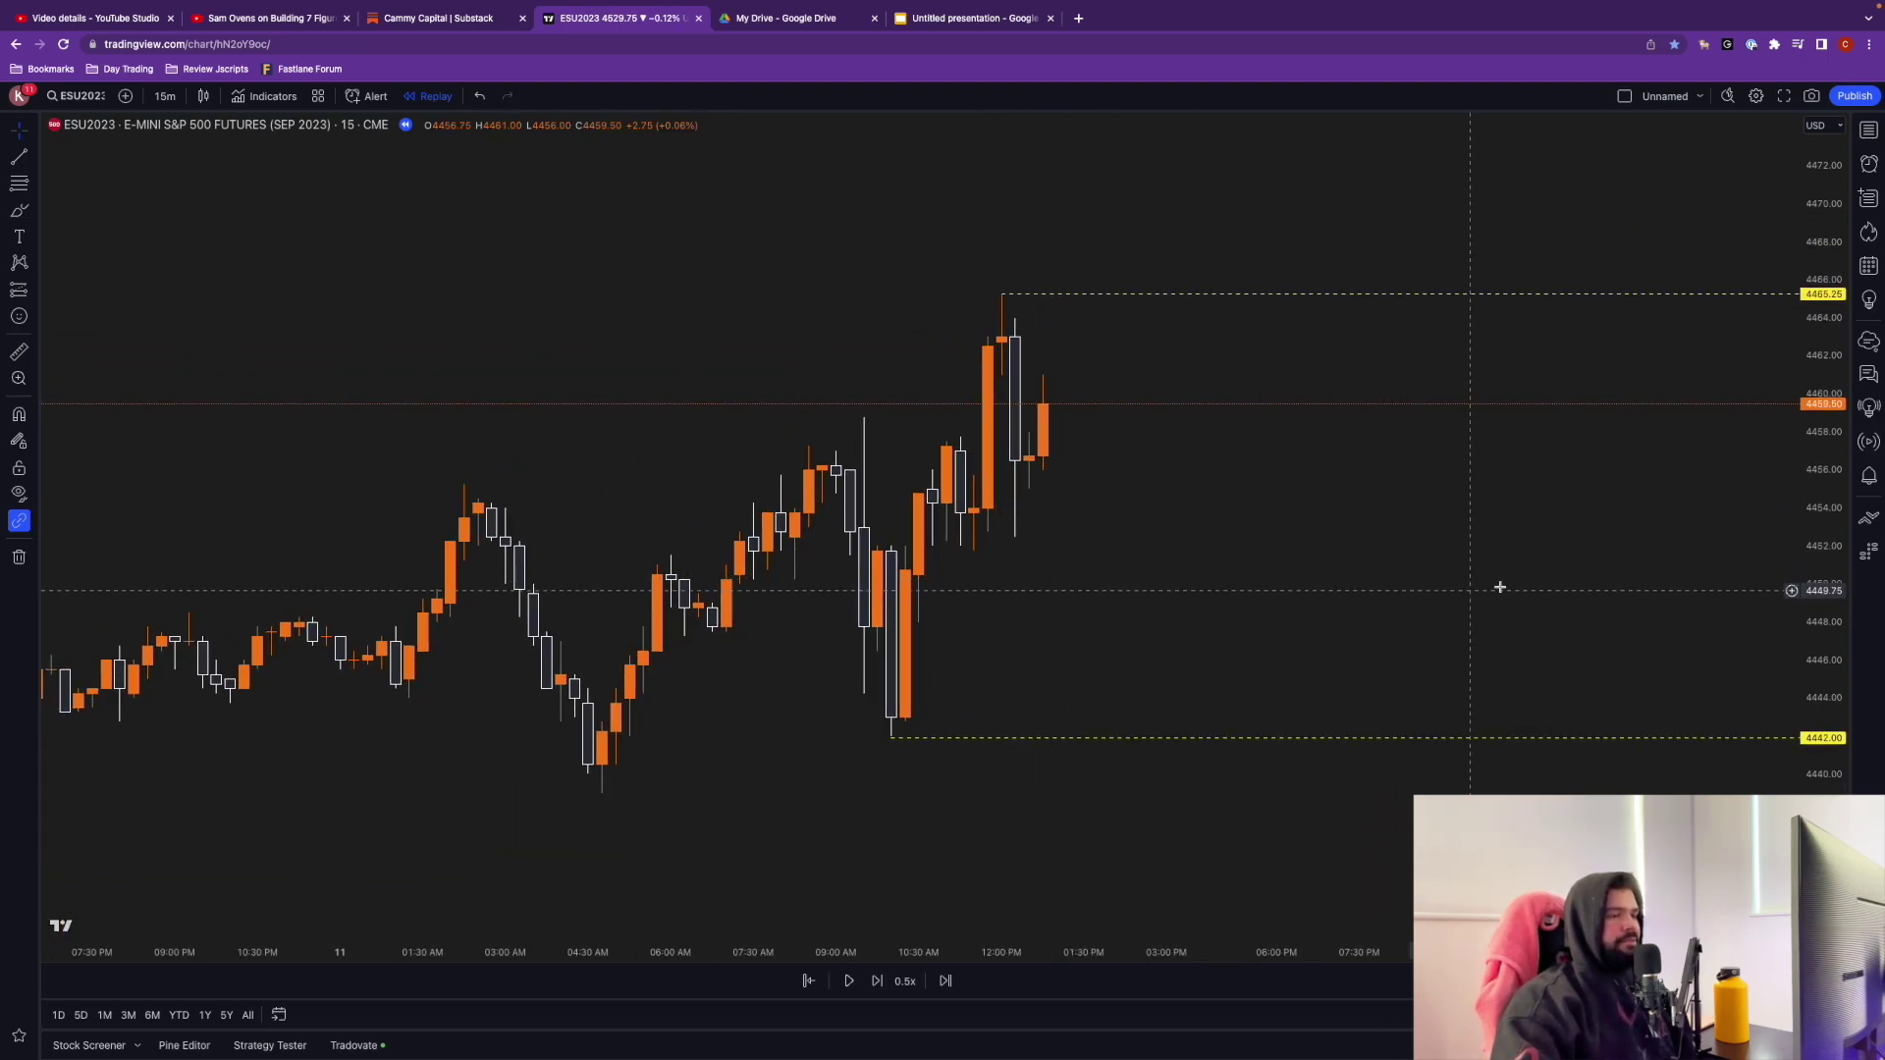
drag(1813, 604, 1696, 601)
drag(1397, 631, 1365, 587)
drag(1213, 548, 1274, 584)
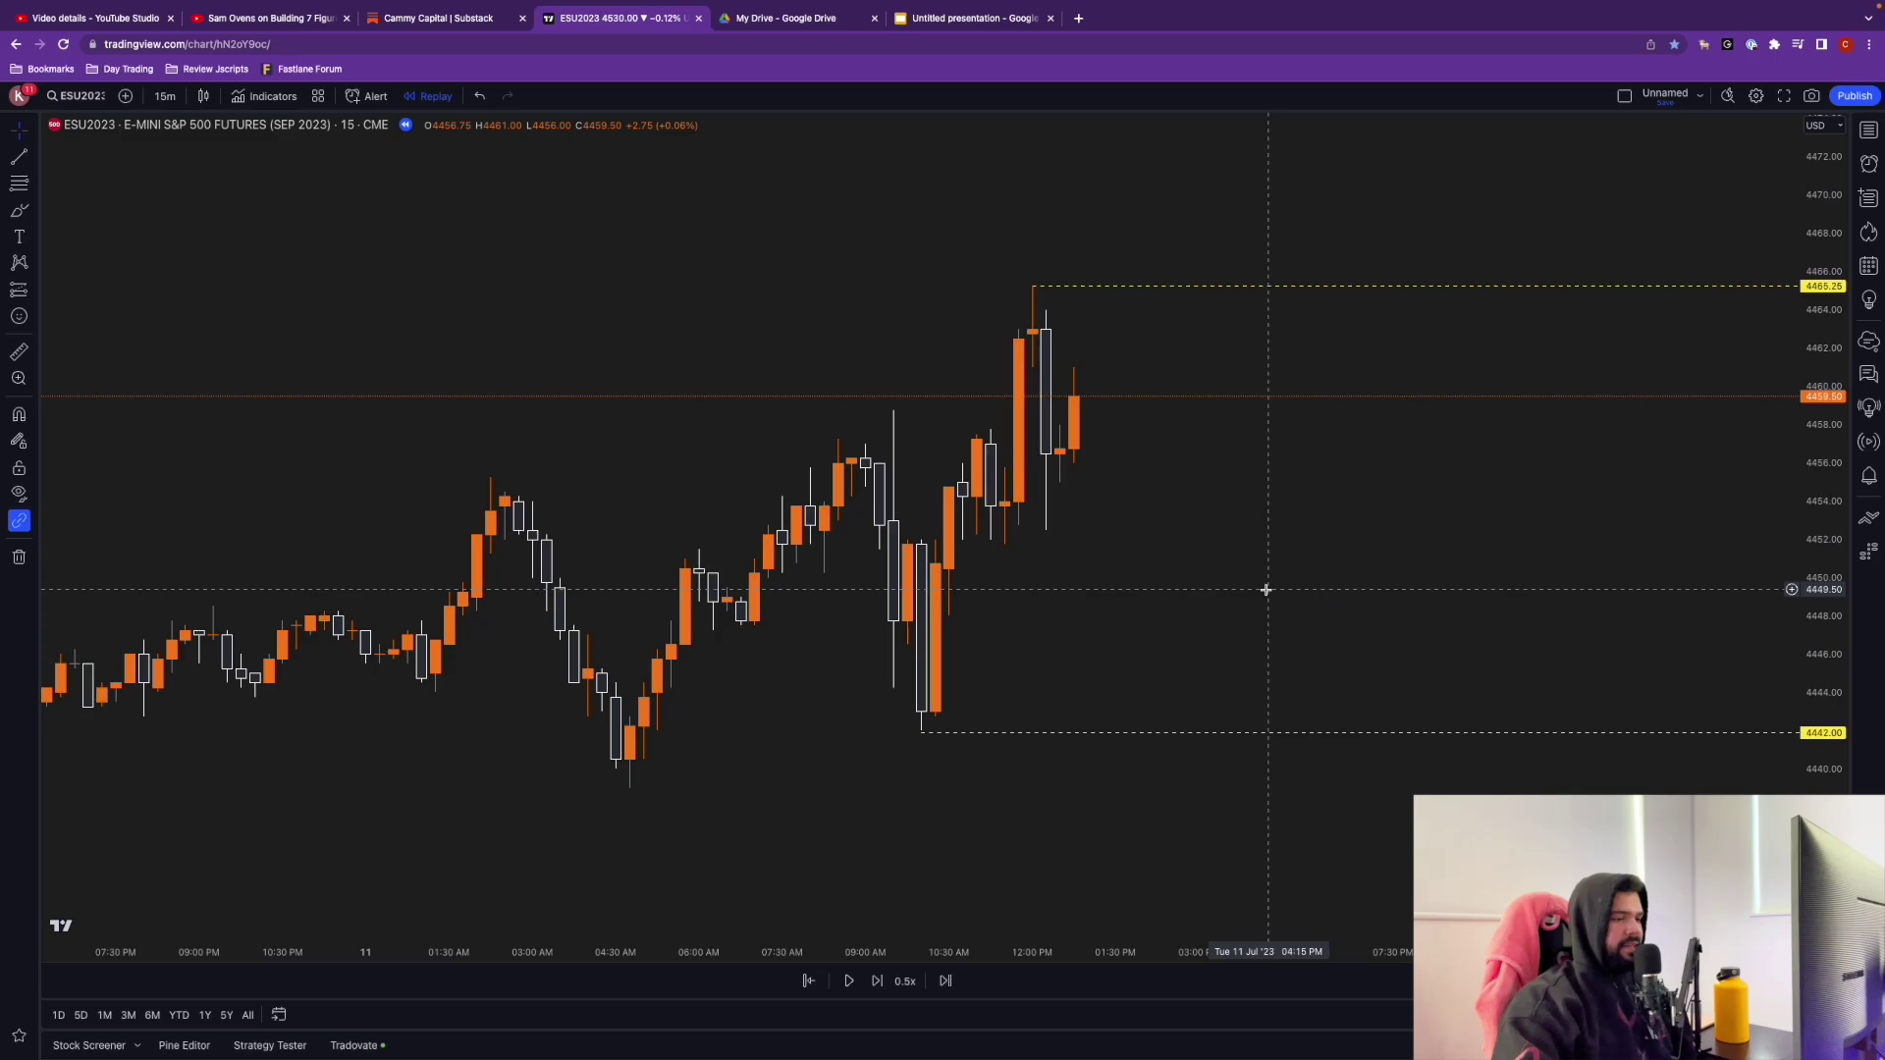
mouse_move(1261, 579)
mouse_down()
mouse_move(1245, 598)
mouse_move(1302, 652)
mouse_move(1270, 606)
mouse_move(1241, 602)
mouse_up()
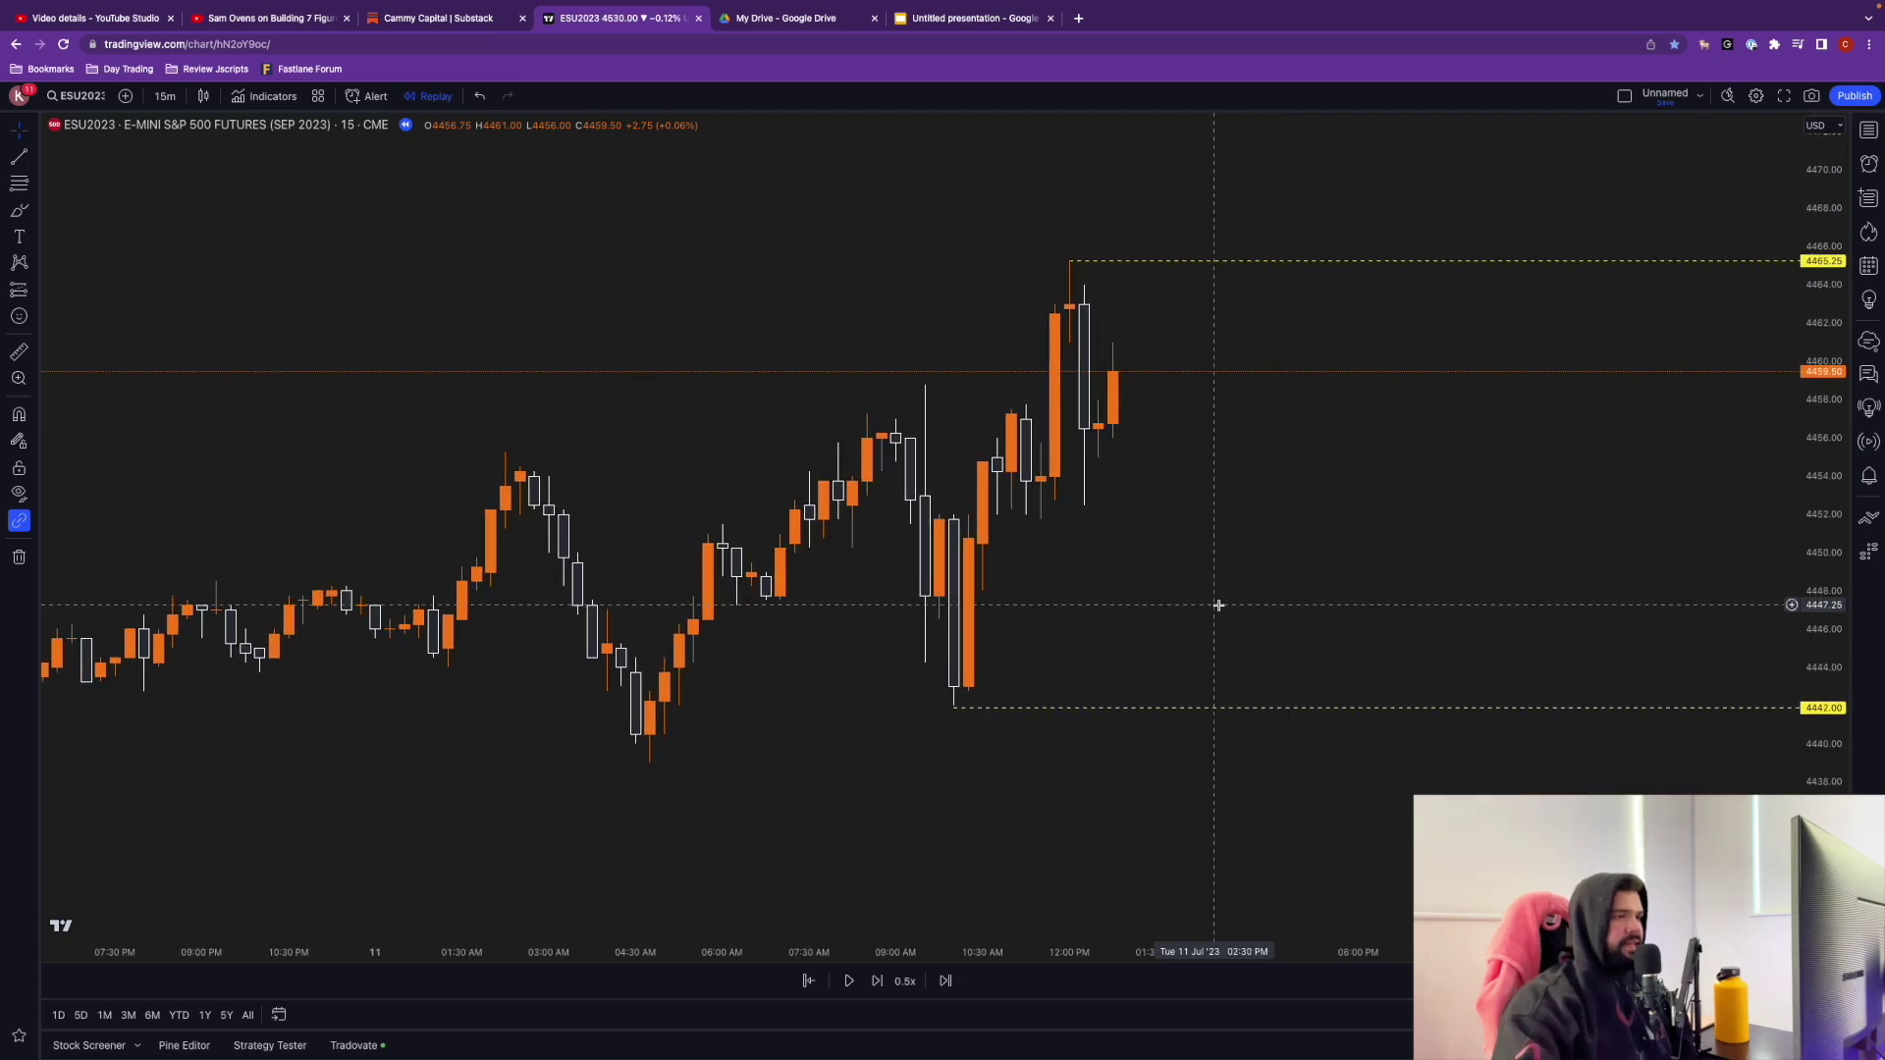
scroll(1040, 660, down, 1)
drag(1148, 627, 1087, 661)
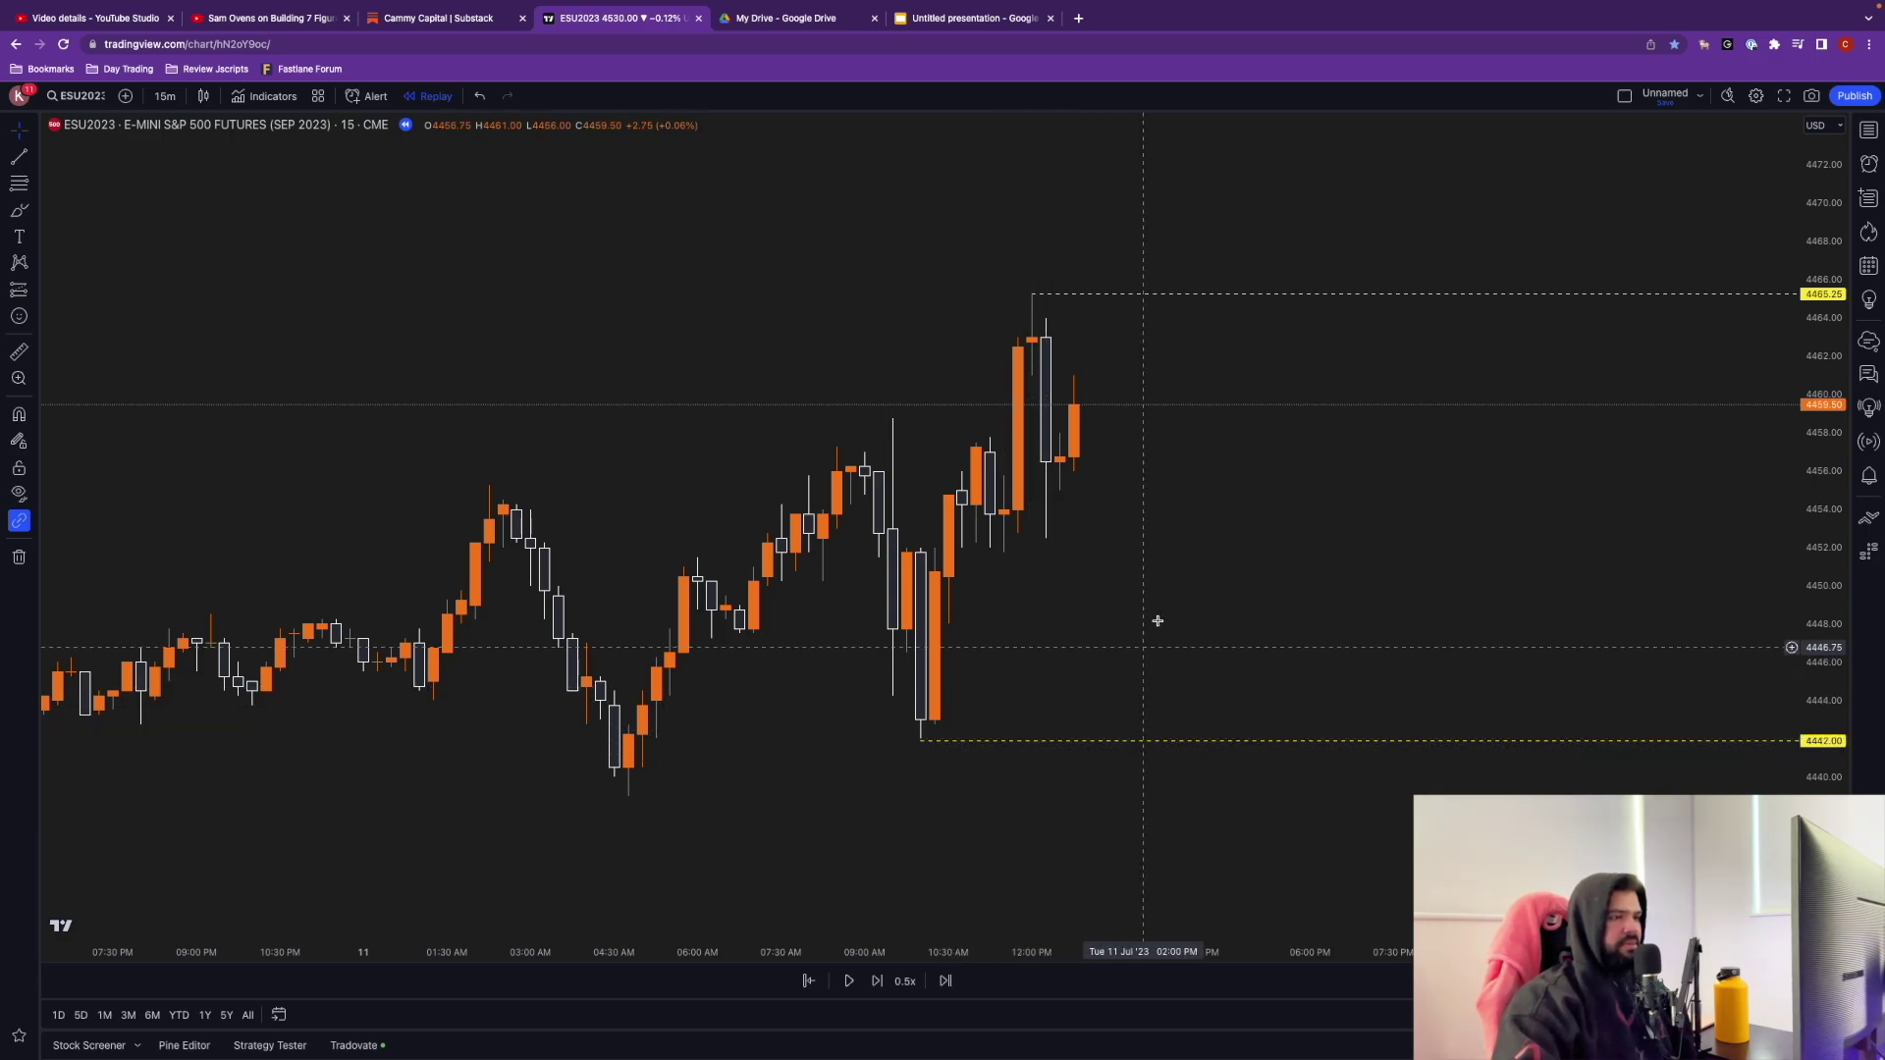
drag(1158, 621, 1120, 662)
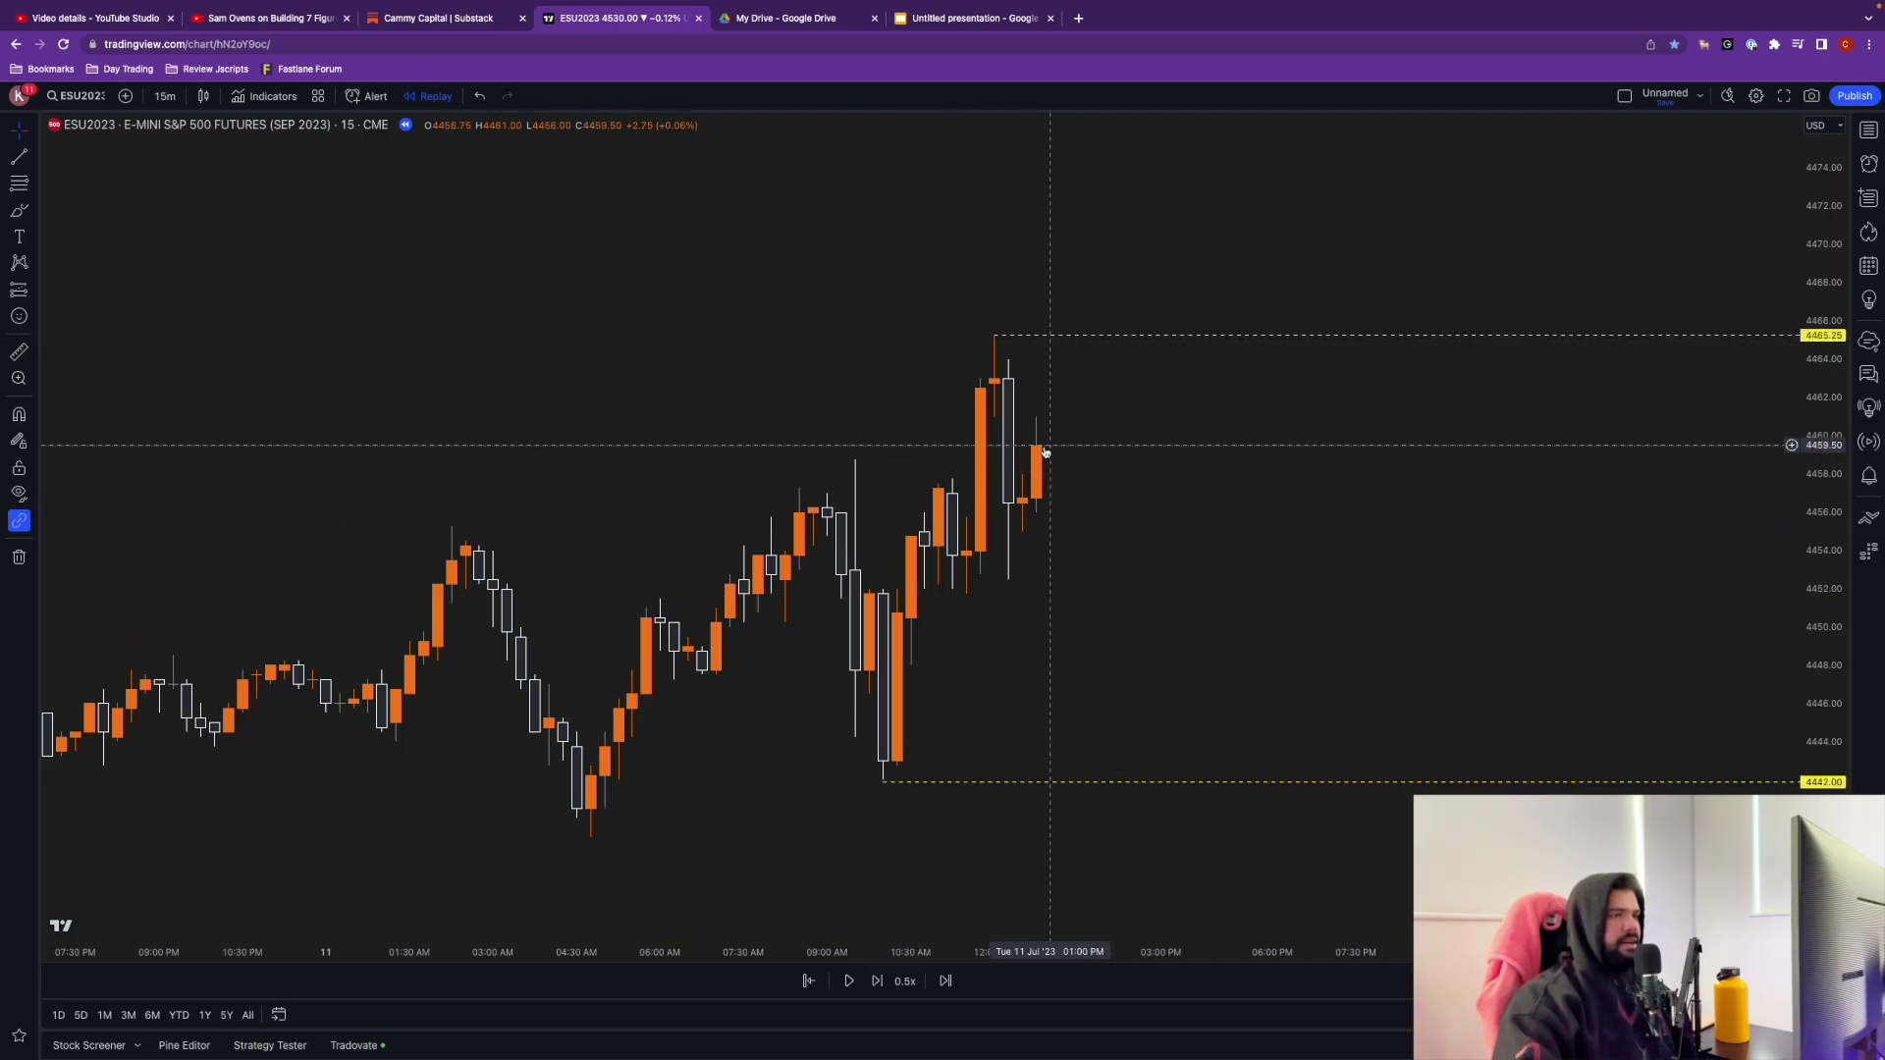
Step: Place a yellow horizontal ray at the 12:15 PM candle's low, 4452.50
click(899, 786)
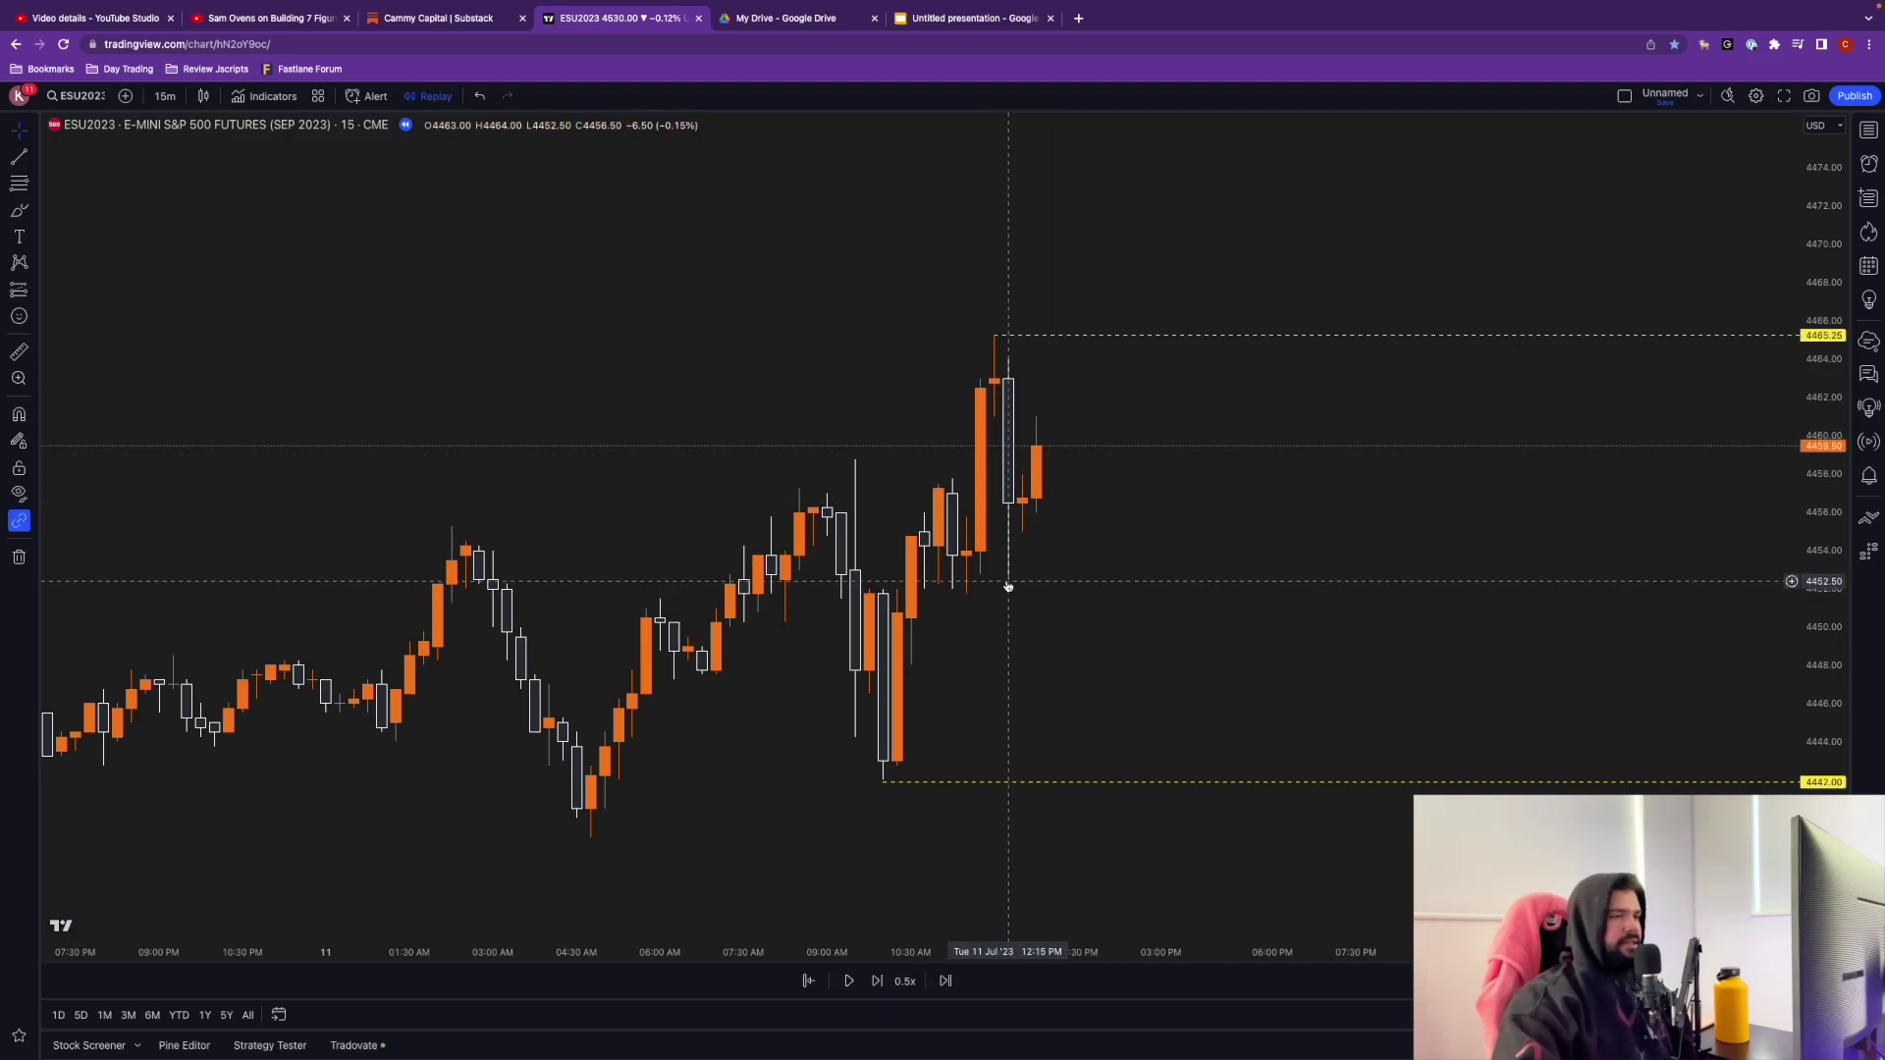
click(1007, 582)
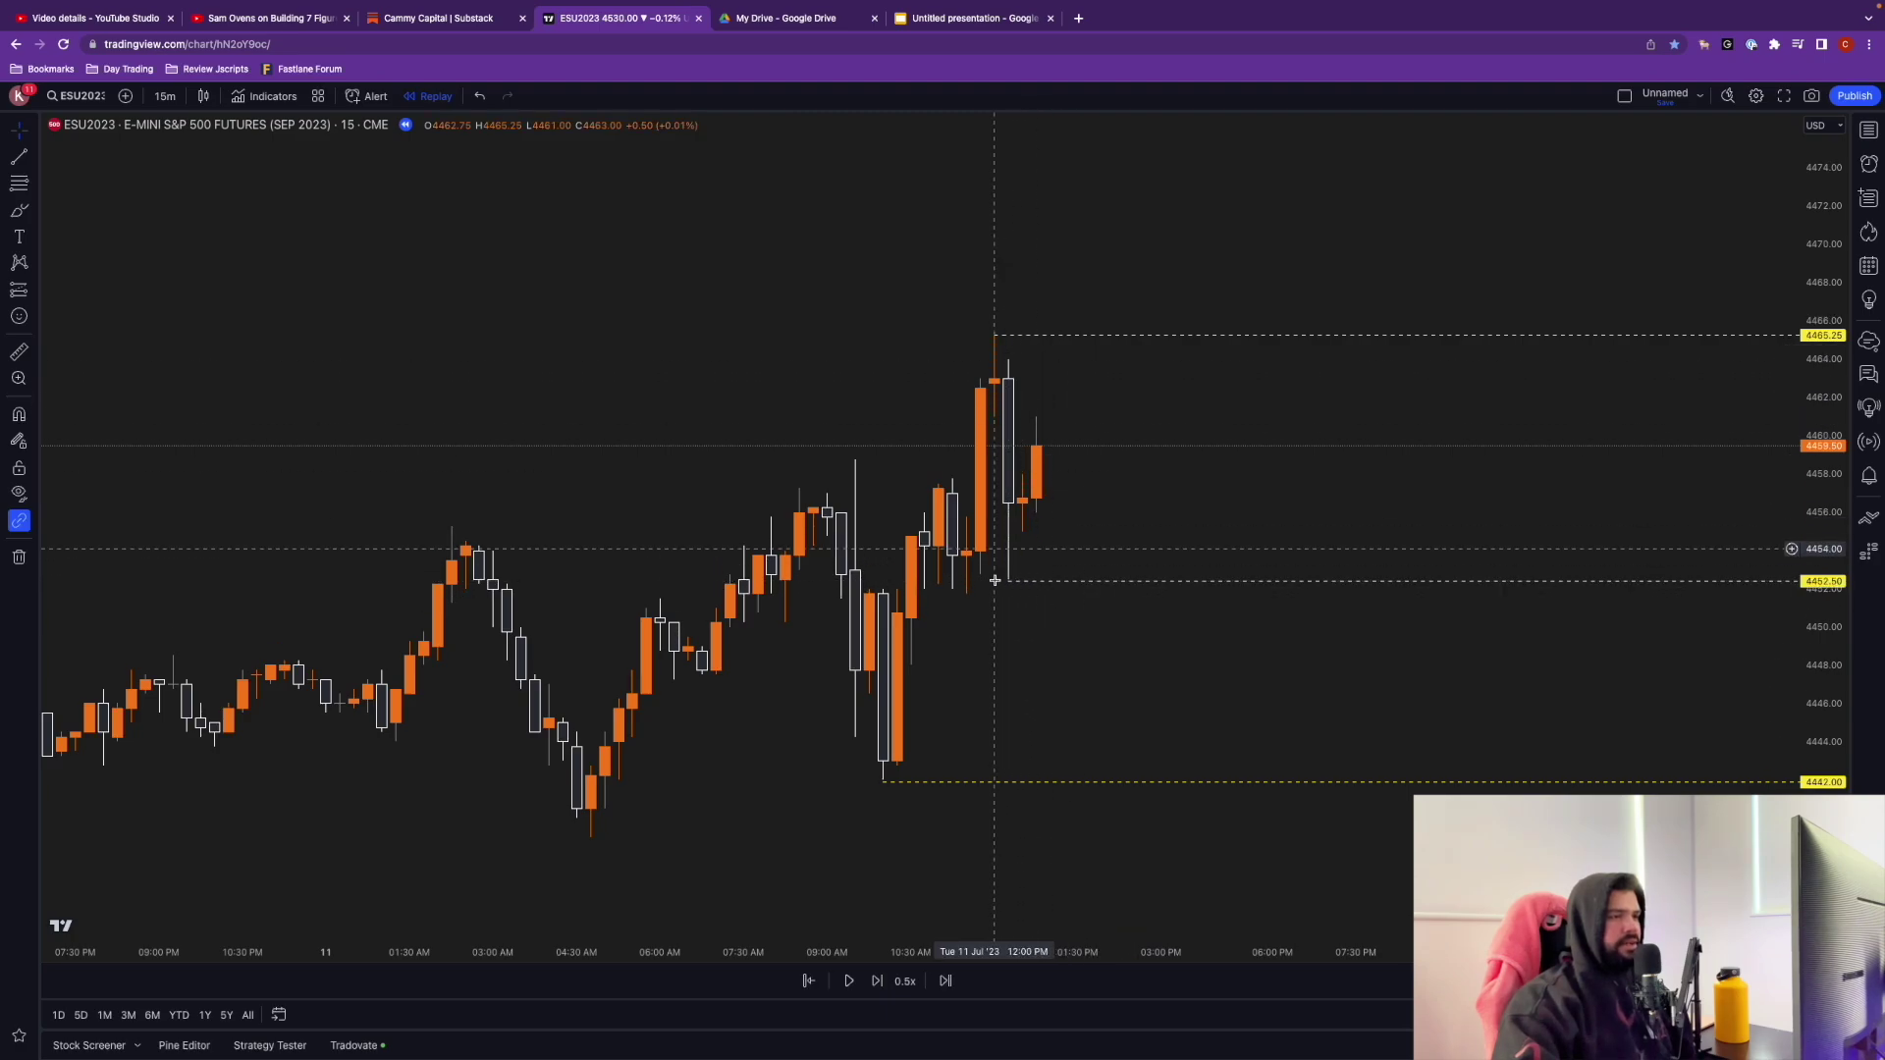
drag(1062, 548, 1141, 544)
scroll(1073, 560, up, 1)
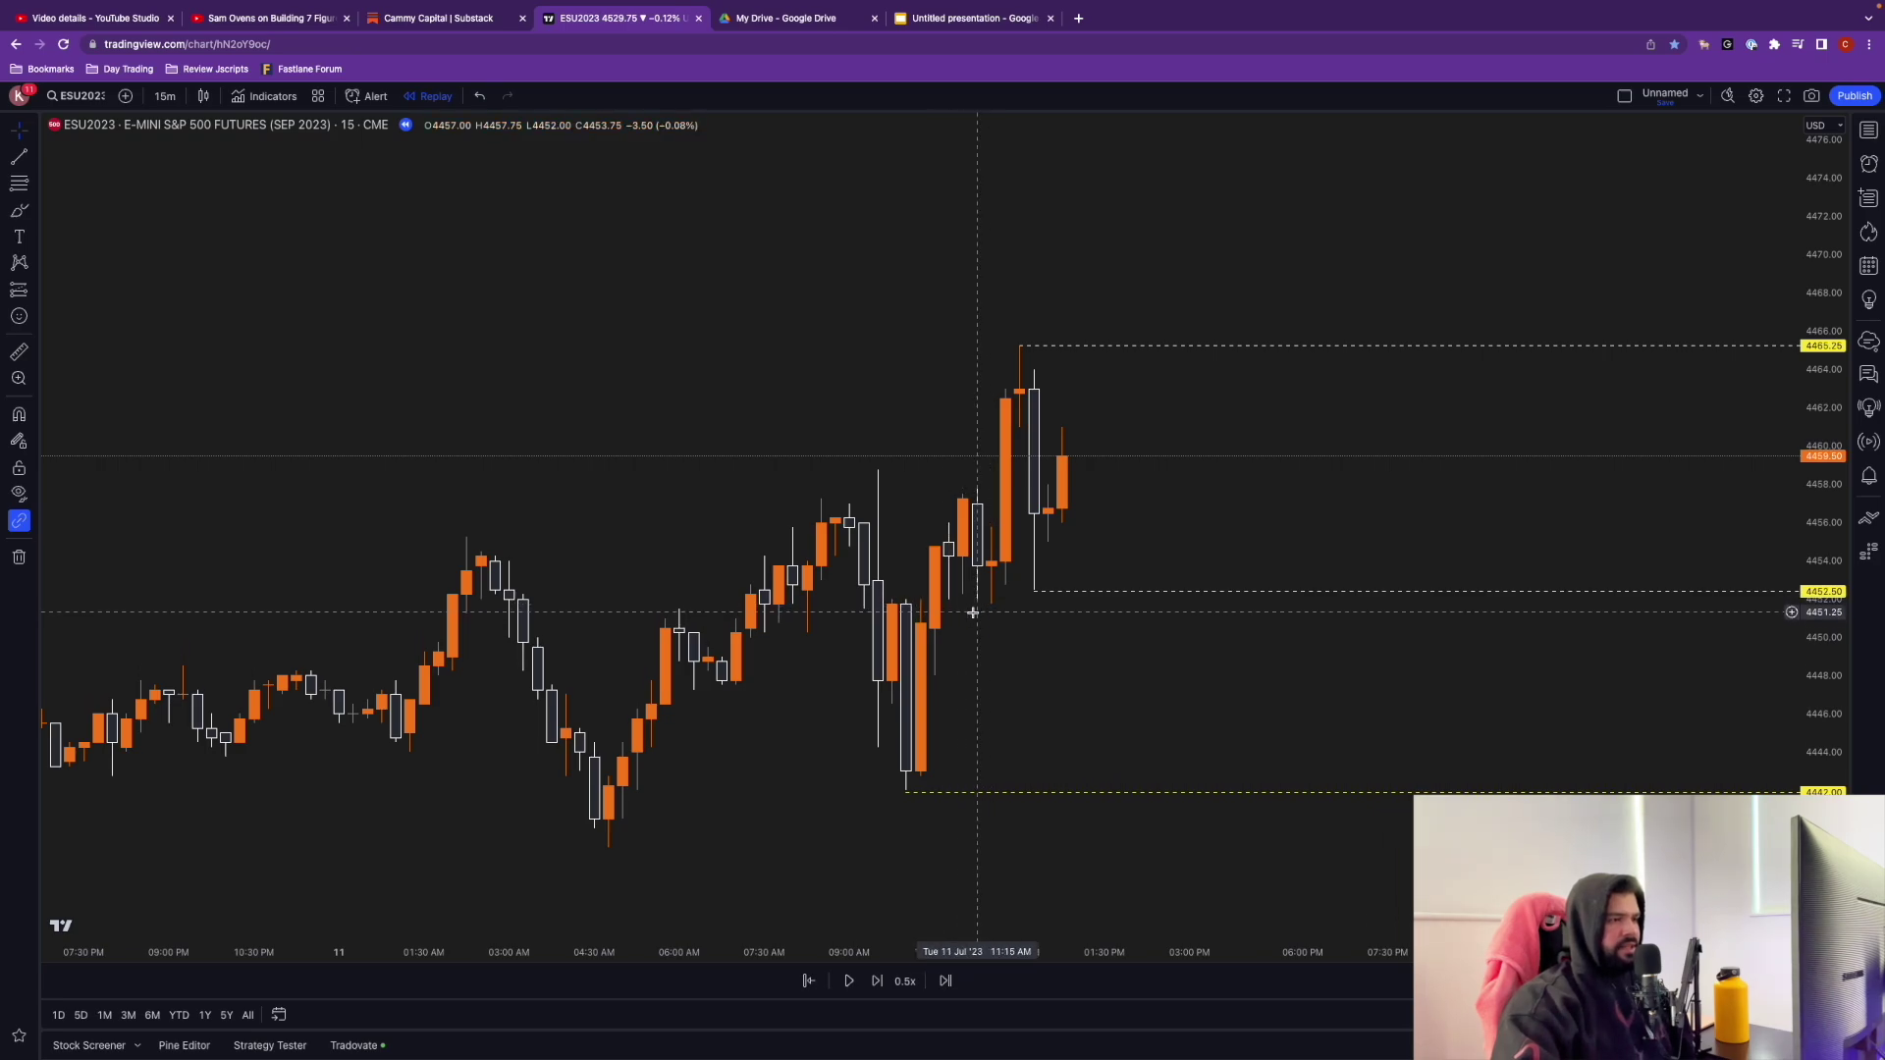
Step: Advance the 15-minute bar replay to the 2:15 PM candle that trades below the 4452.50 ray
drag(965, 617, 923, 626)
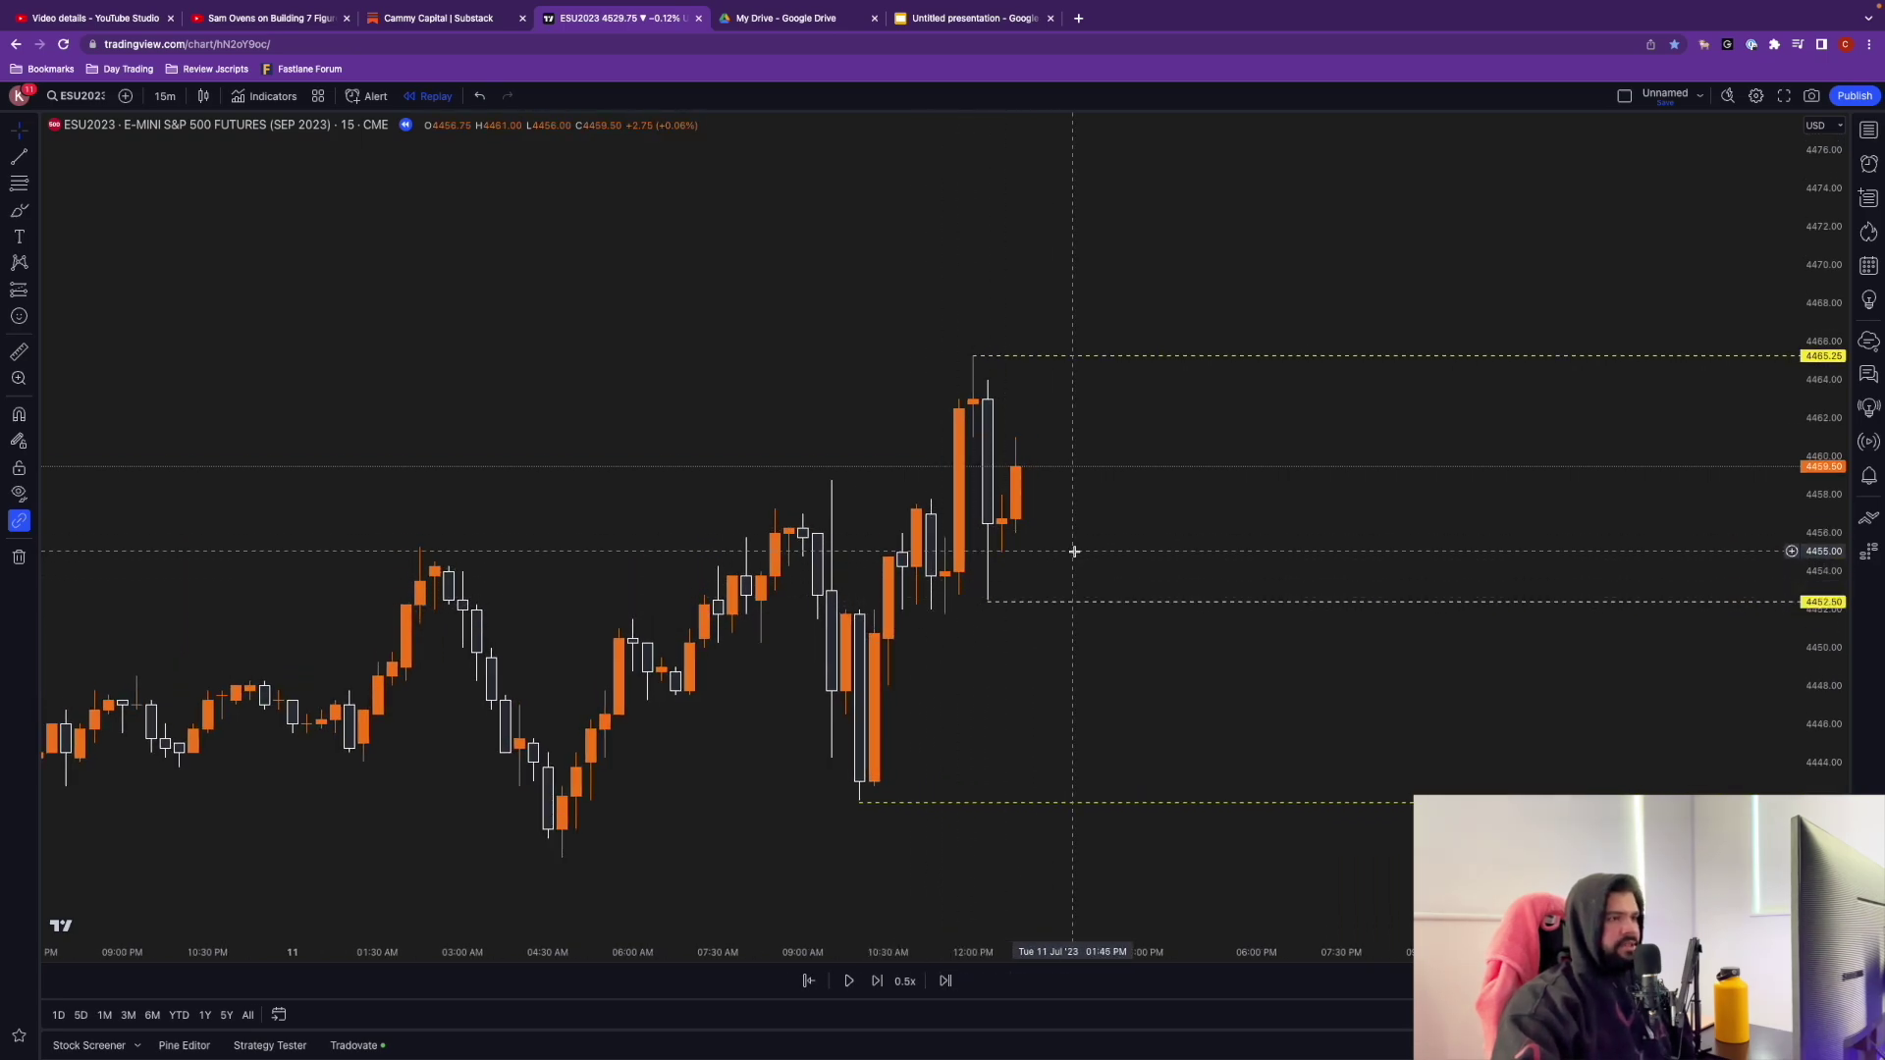
scroll(1089, 553, up, 1)
drag(1089, 553, 1136, 570)
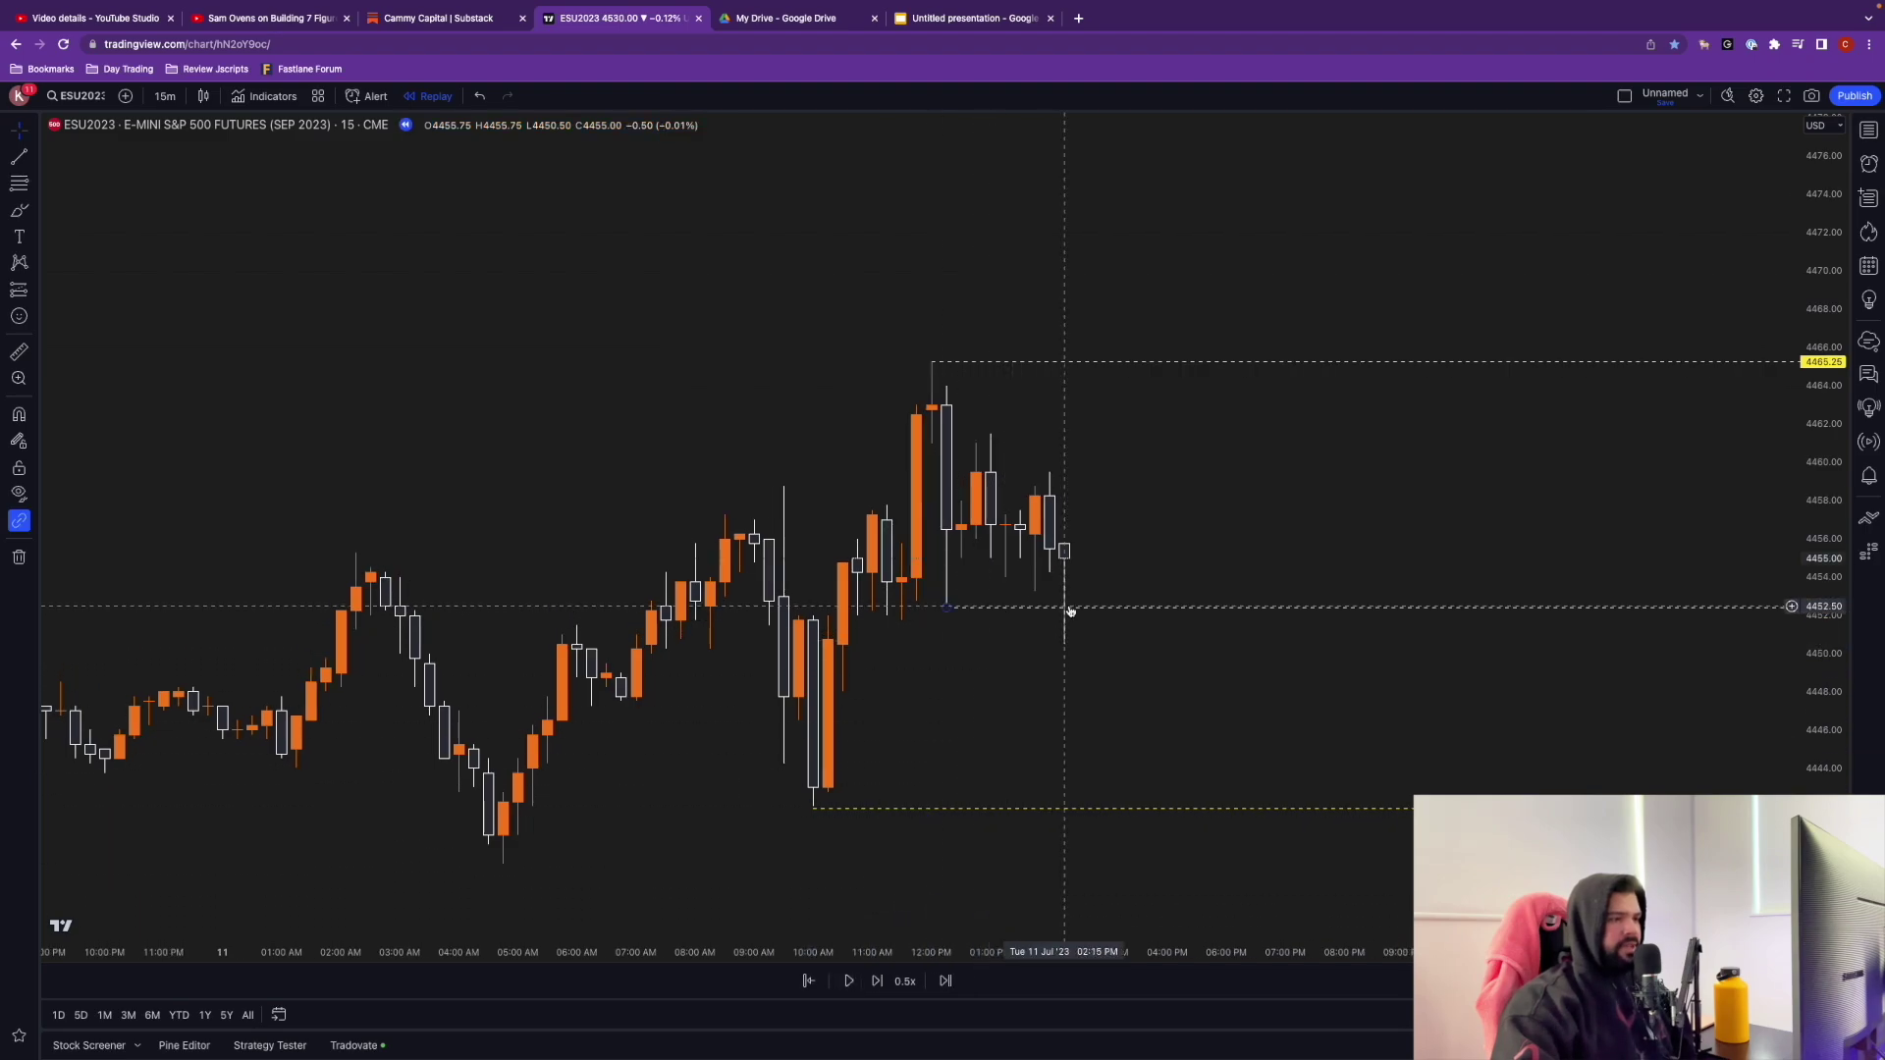
click(946, 609)
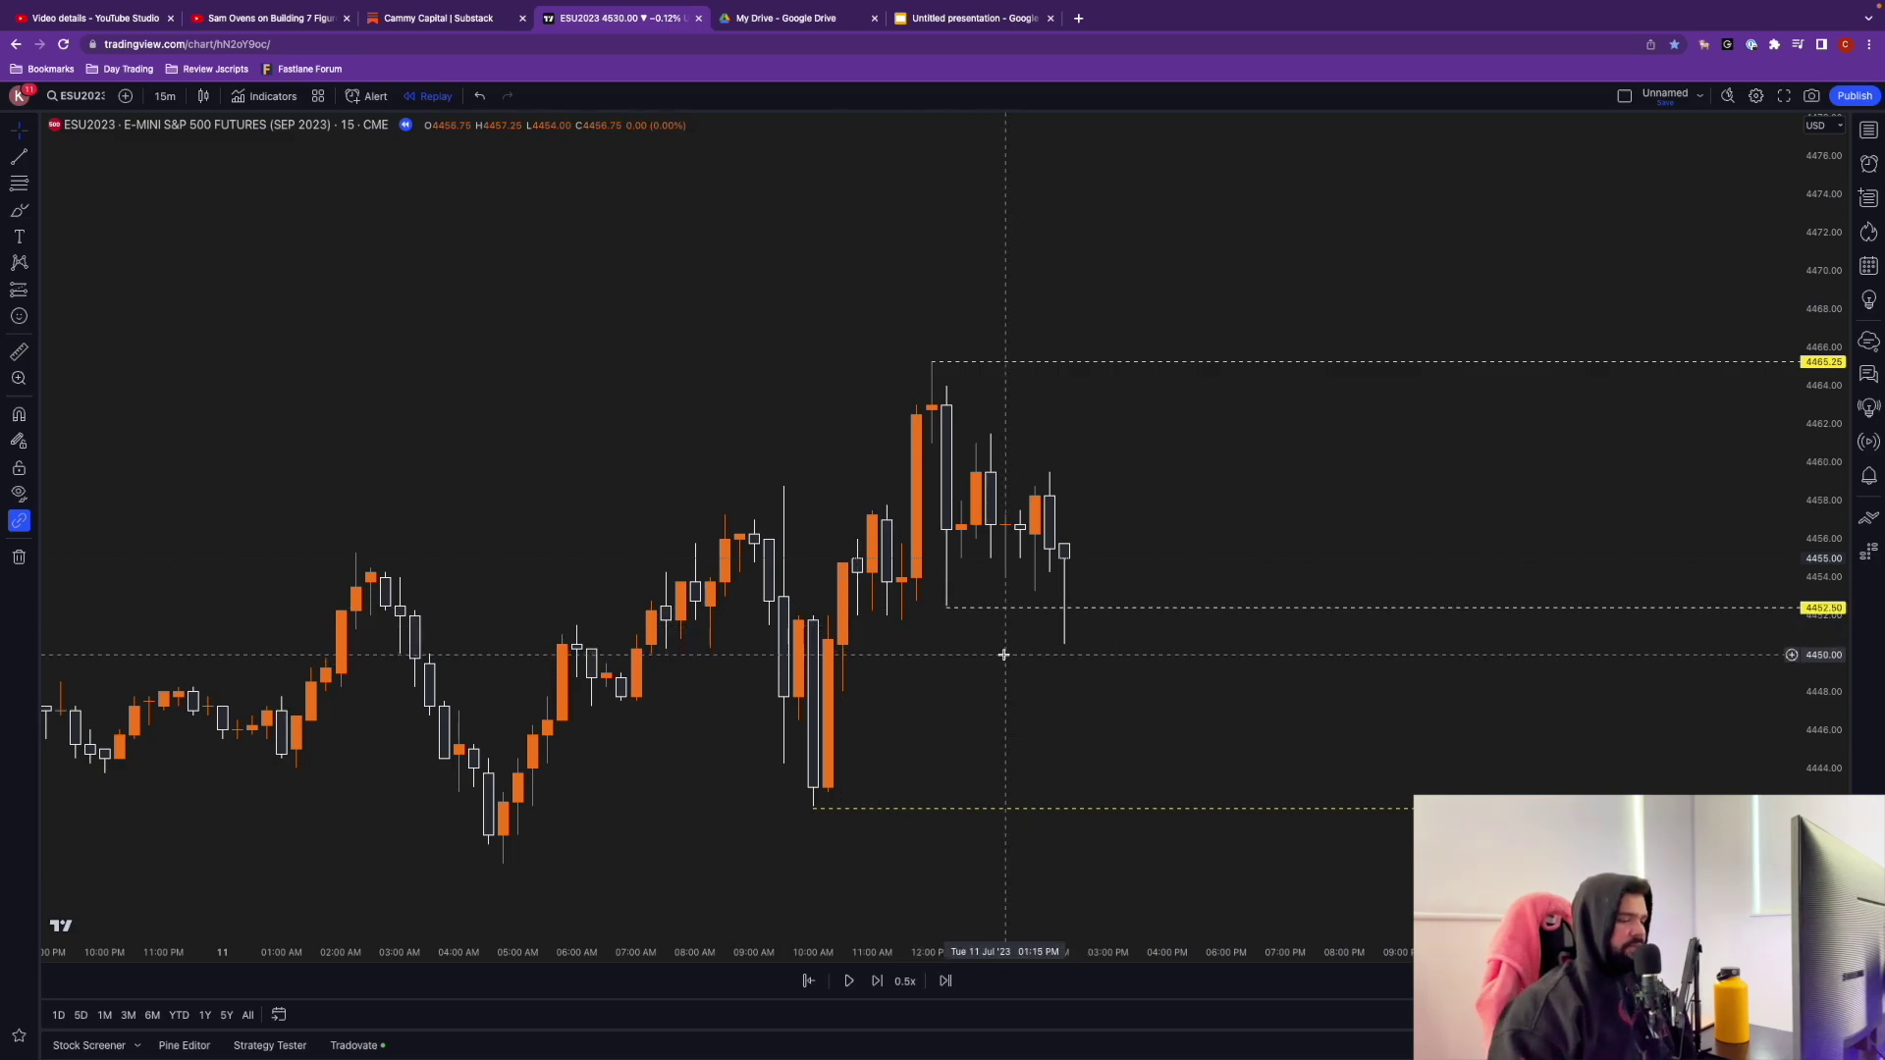
Step: Switch the chart to the 5-minute interval to view the candles around the 4452.50 ray
key(5)
key(Return)
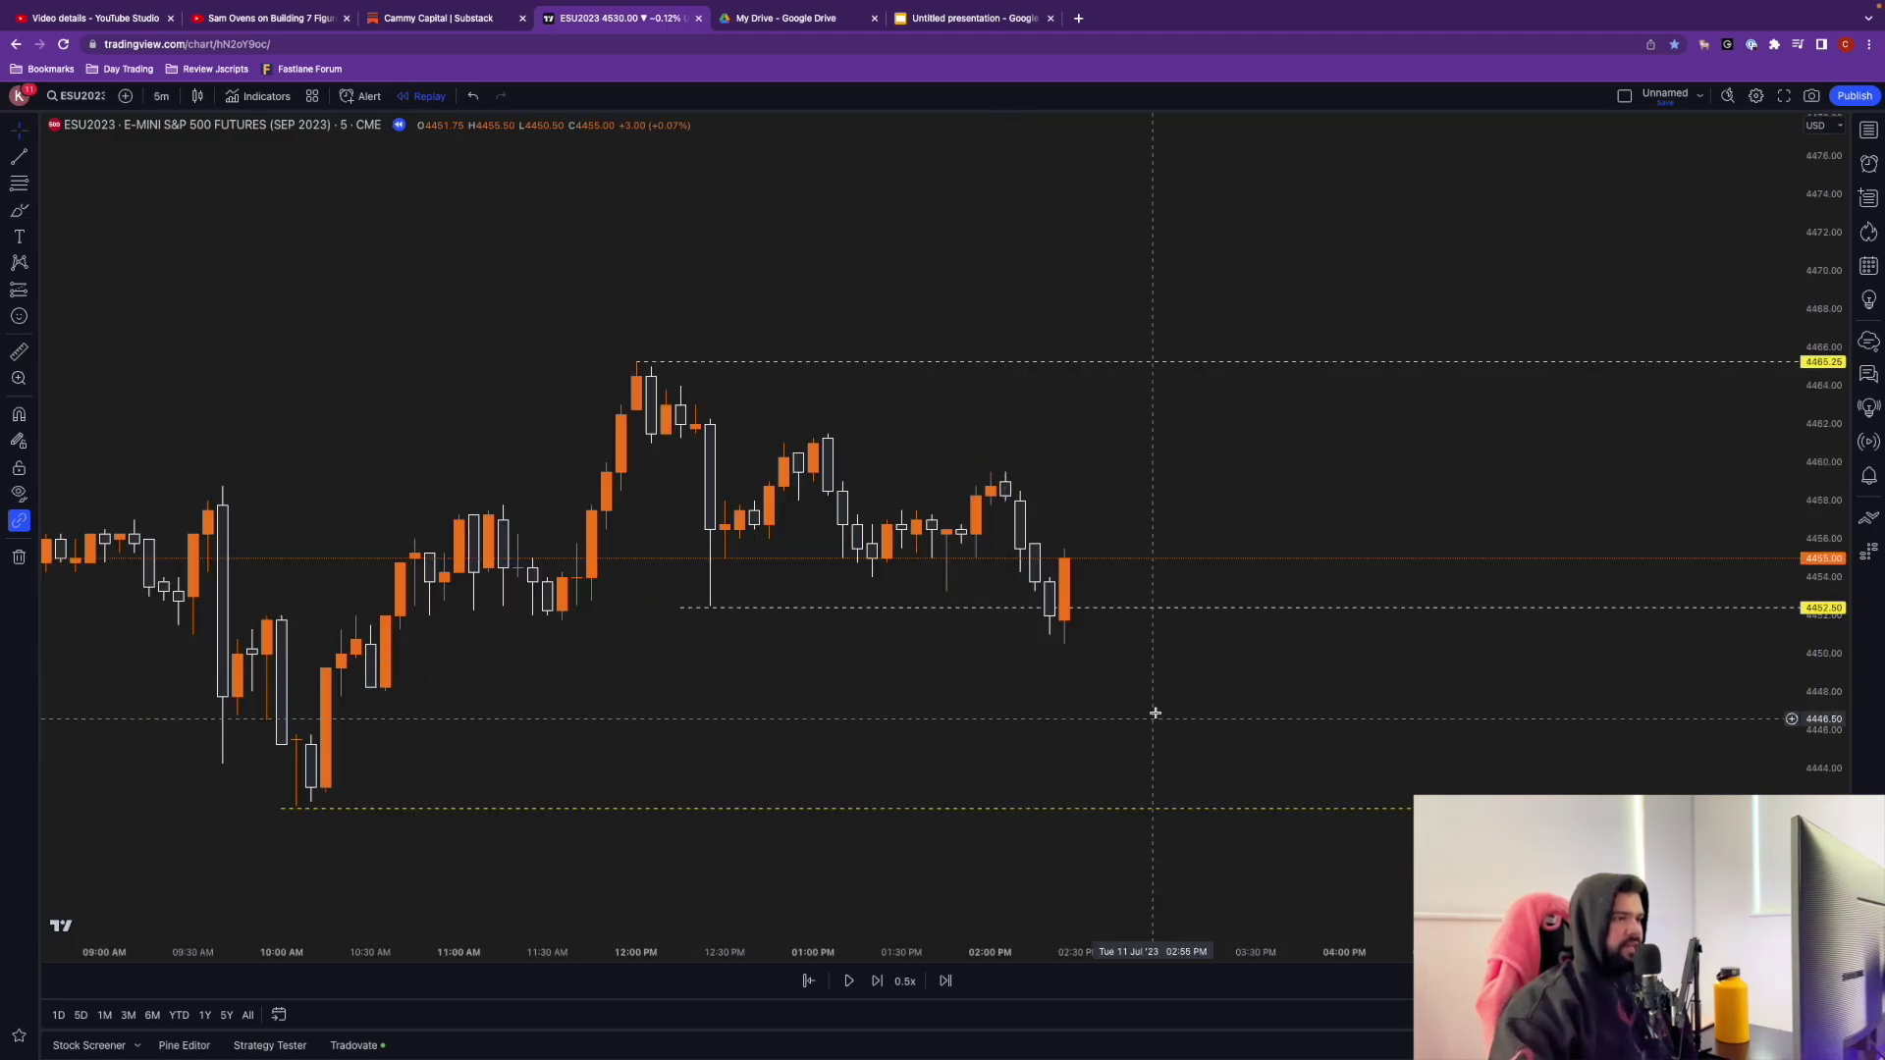
drag(1168, 669, 1185, 652)
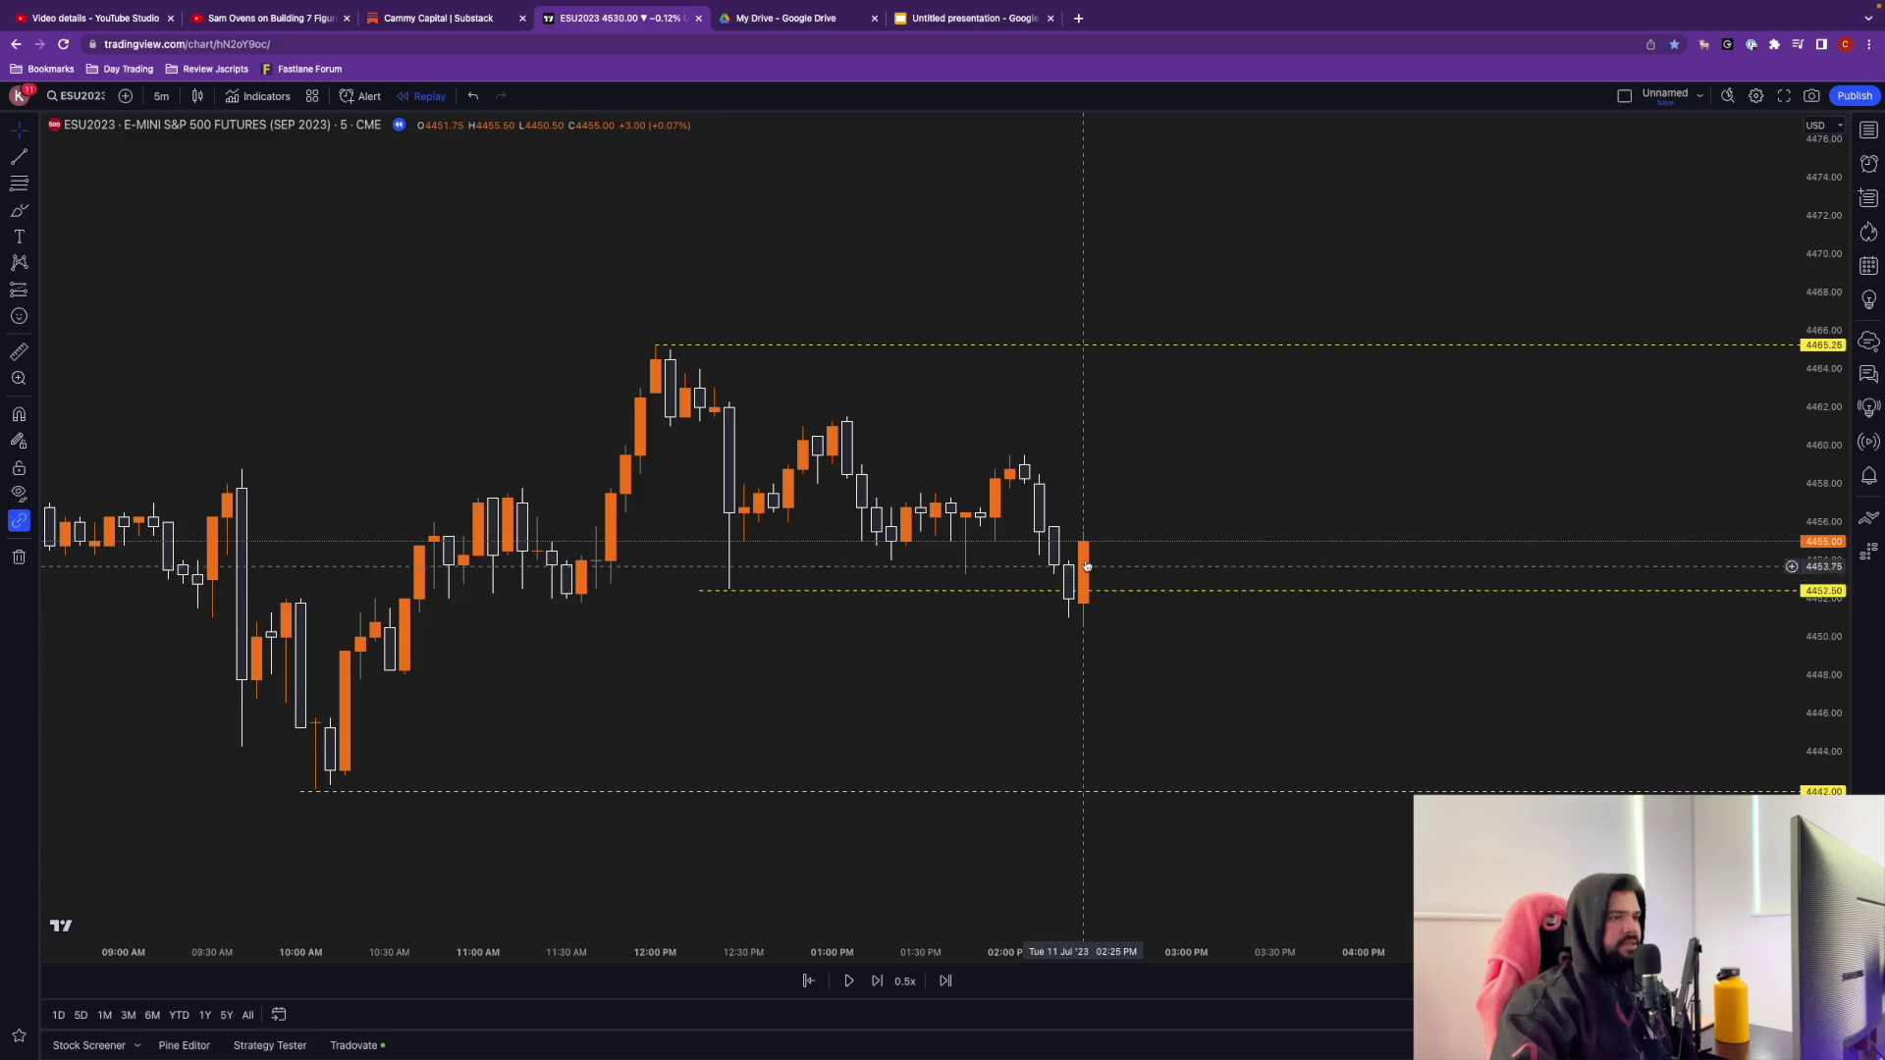
Step: Set the chart interval to 3 minutes and bring the latest candles around the 4452.50 ray into view
text(3)
key(Return)
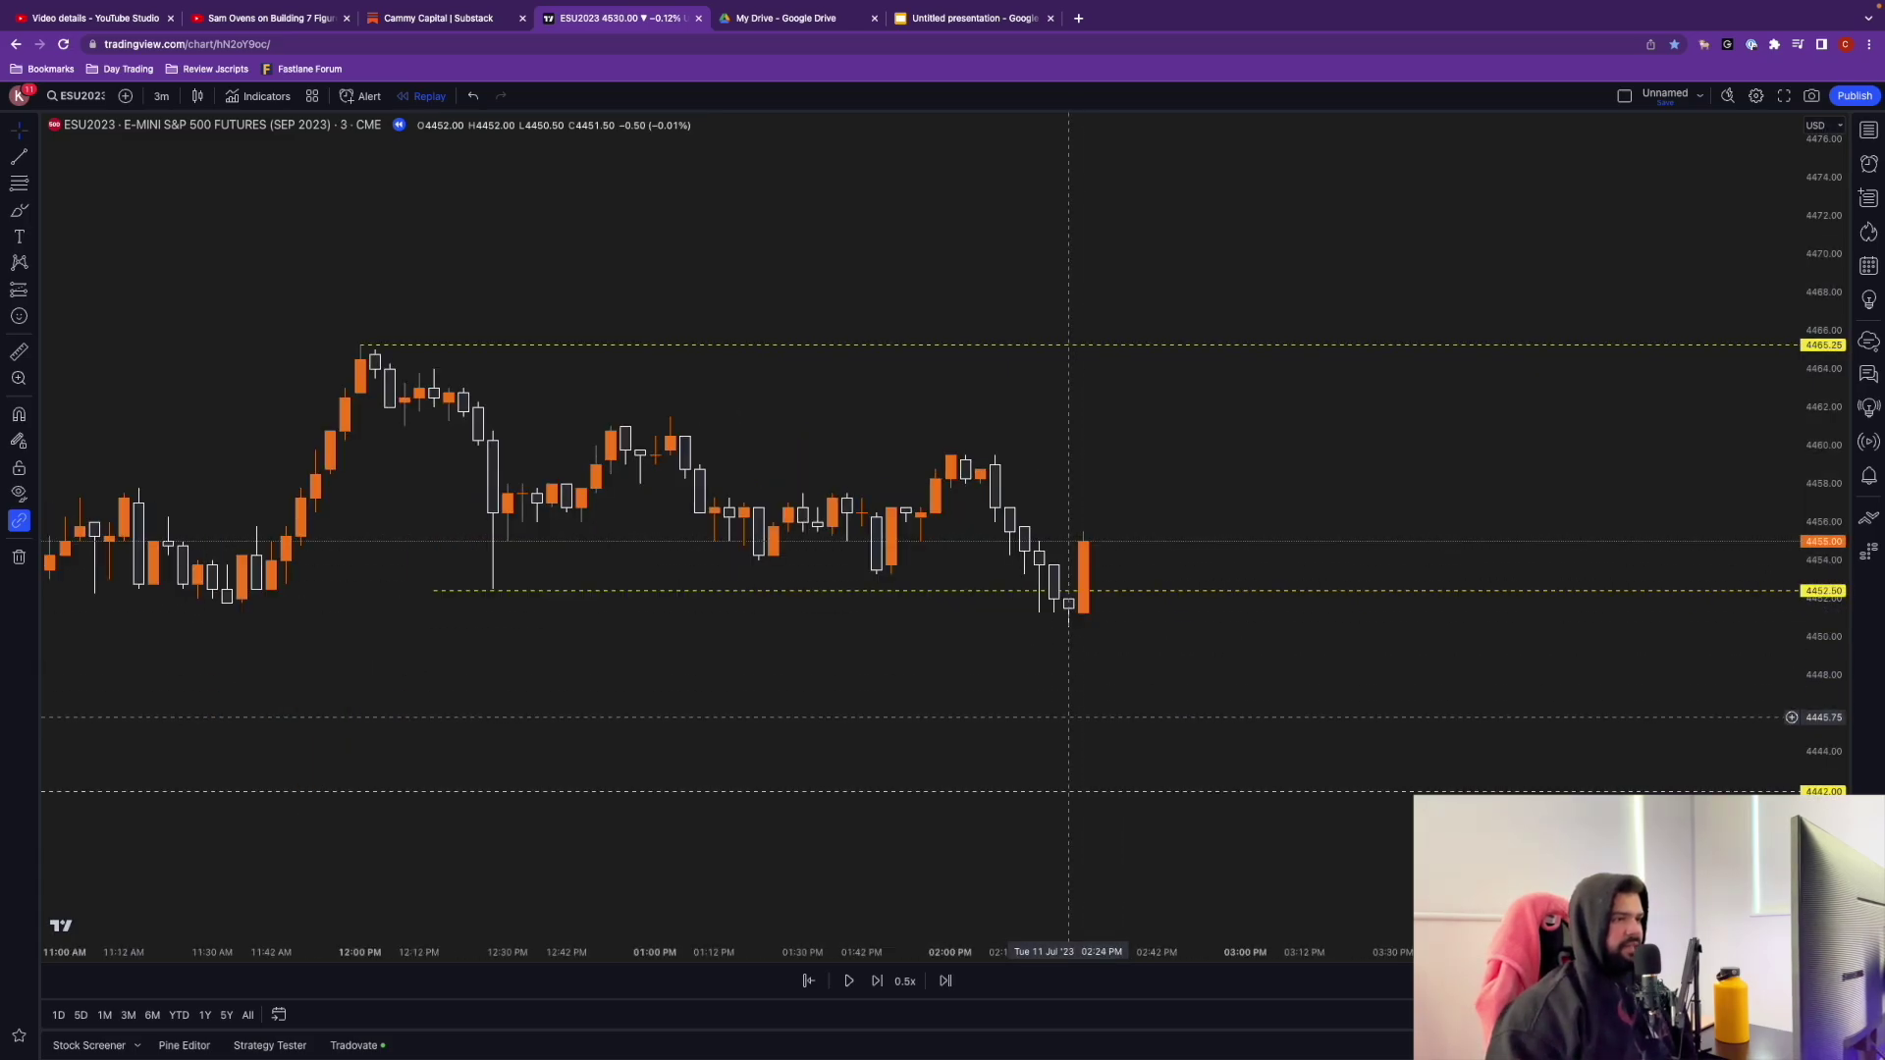
drag(1066, 676, 1156, 699)
scroll(1158, 699, down, 1)
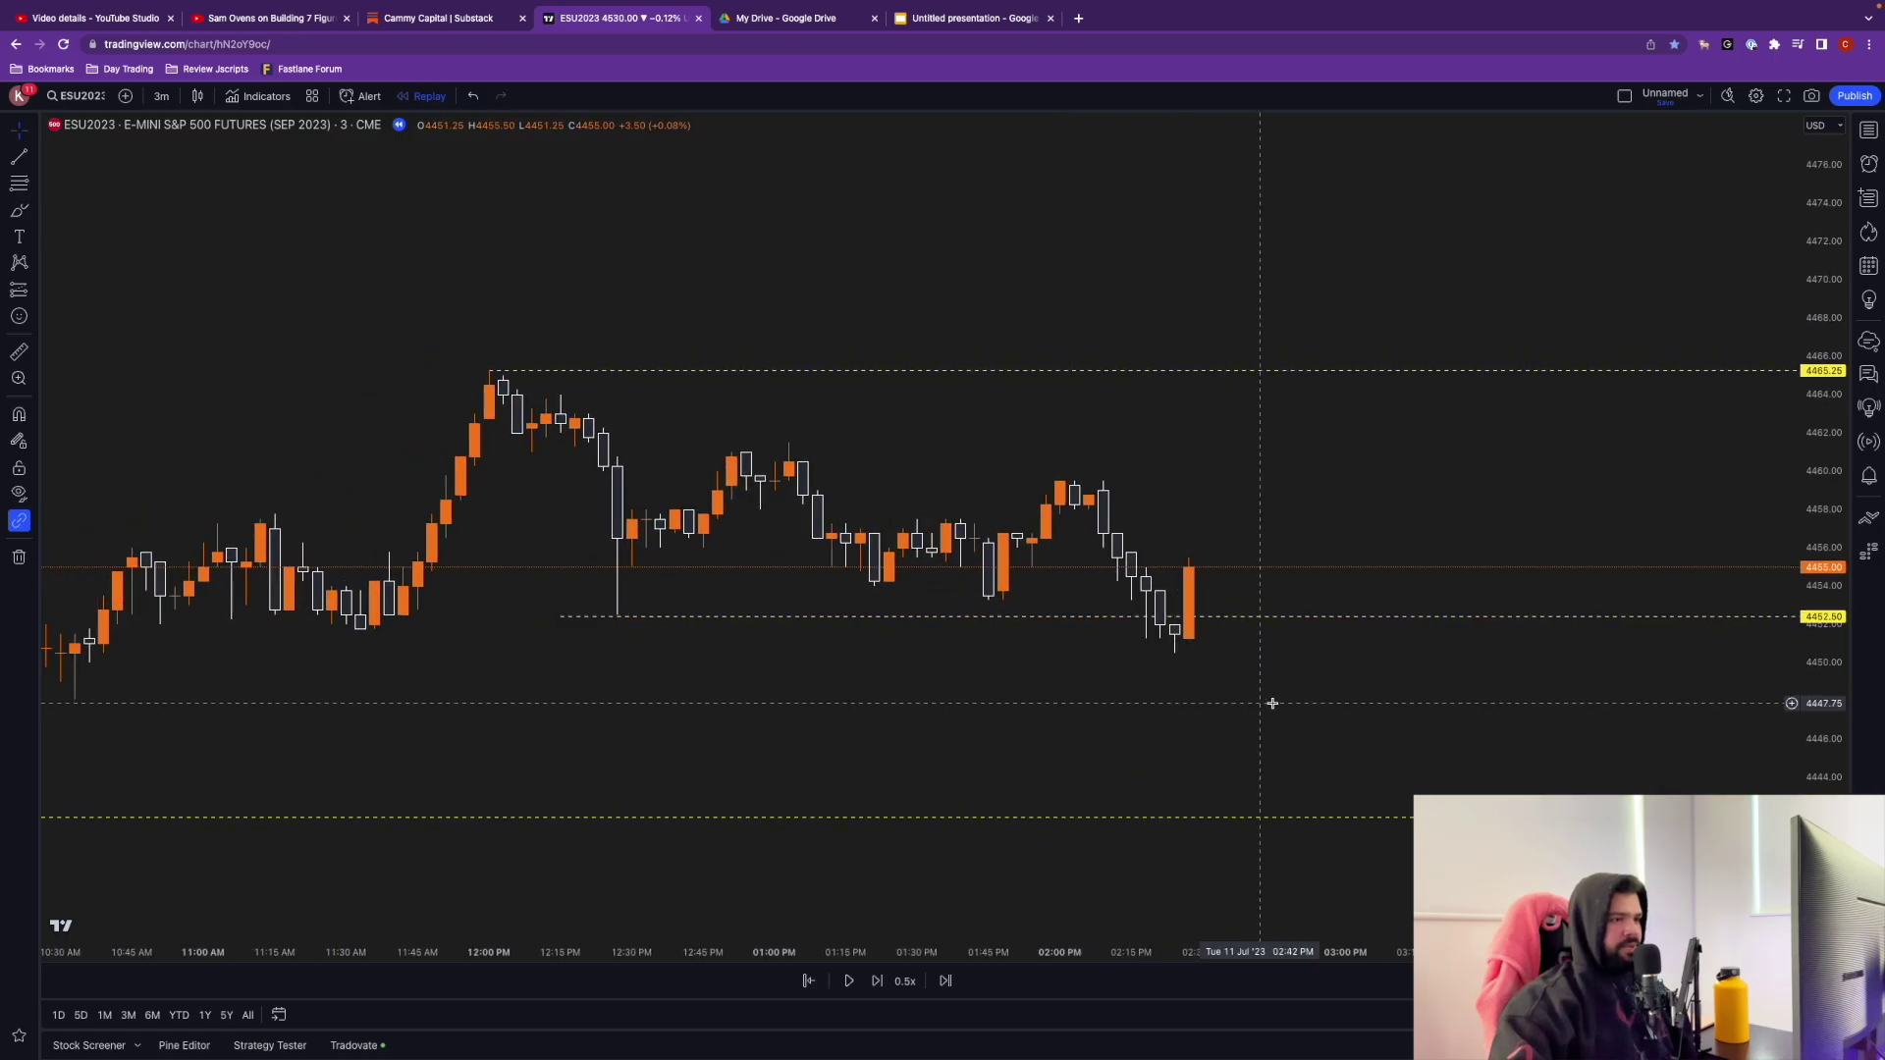
drag(1274, 699, 1285, 668)
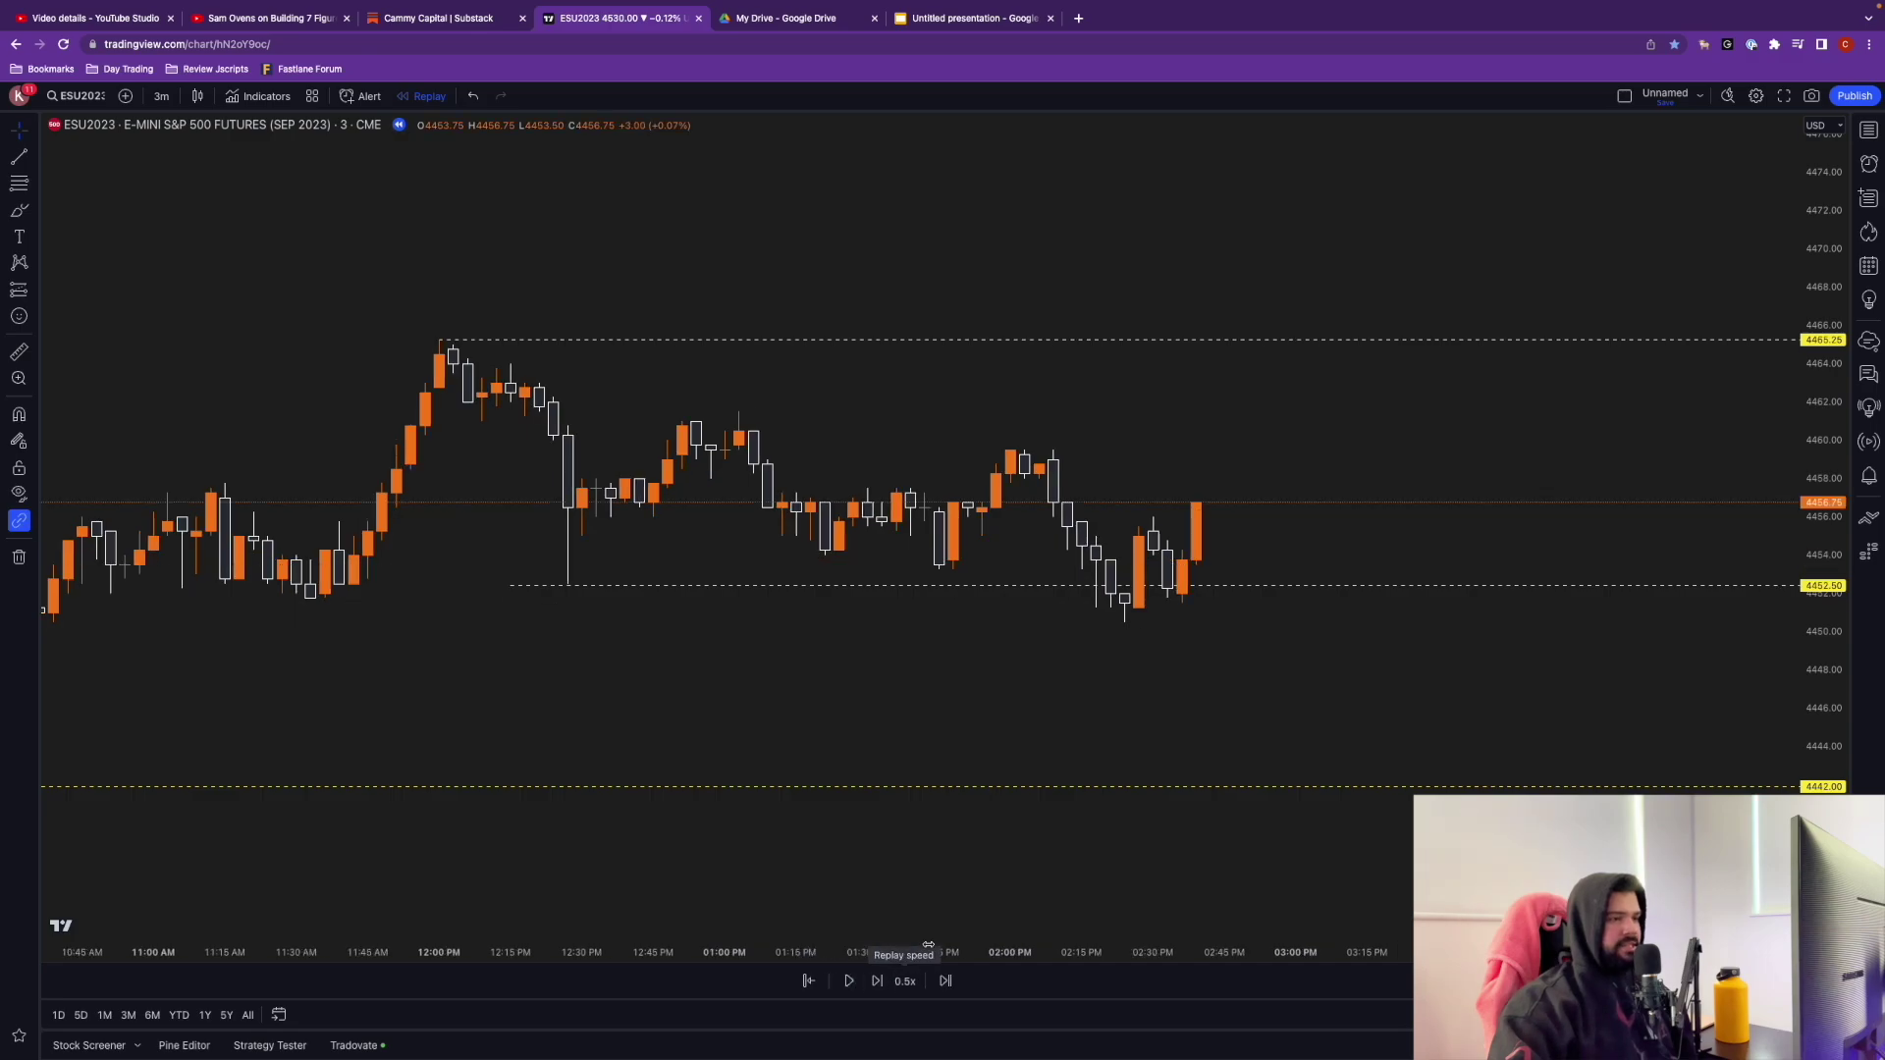
Step: Advance the 3-minute bar replay to the 2:45 PM candle and pause it there
drag(1258, 660, 1209, 707)
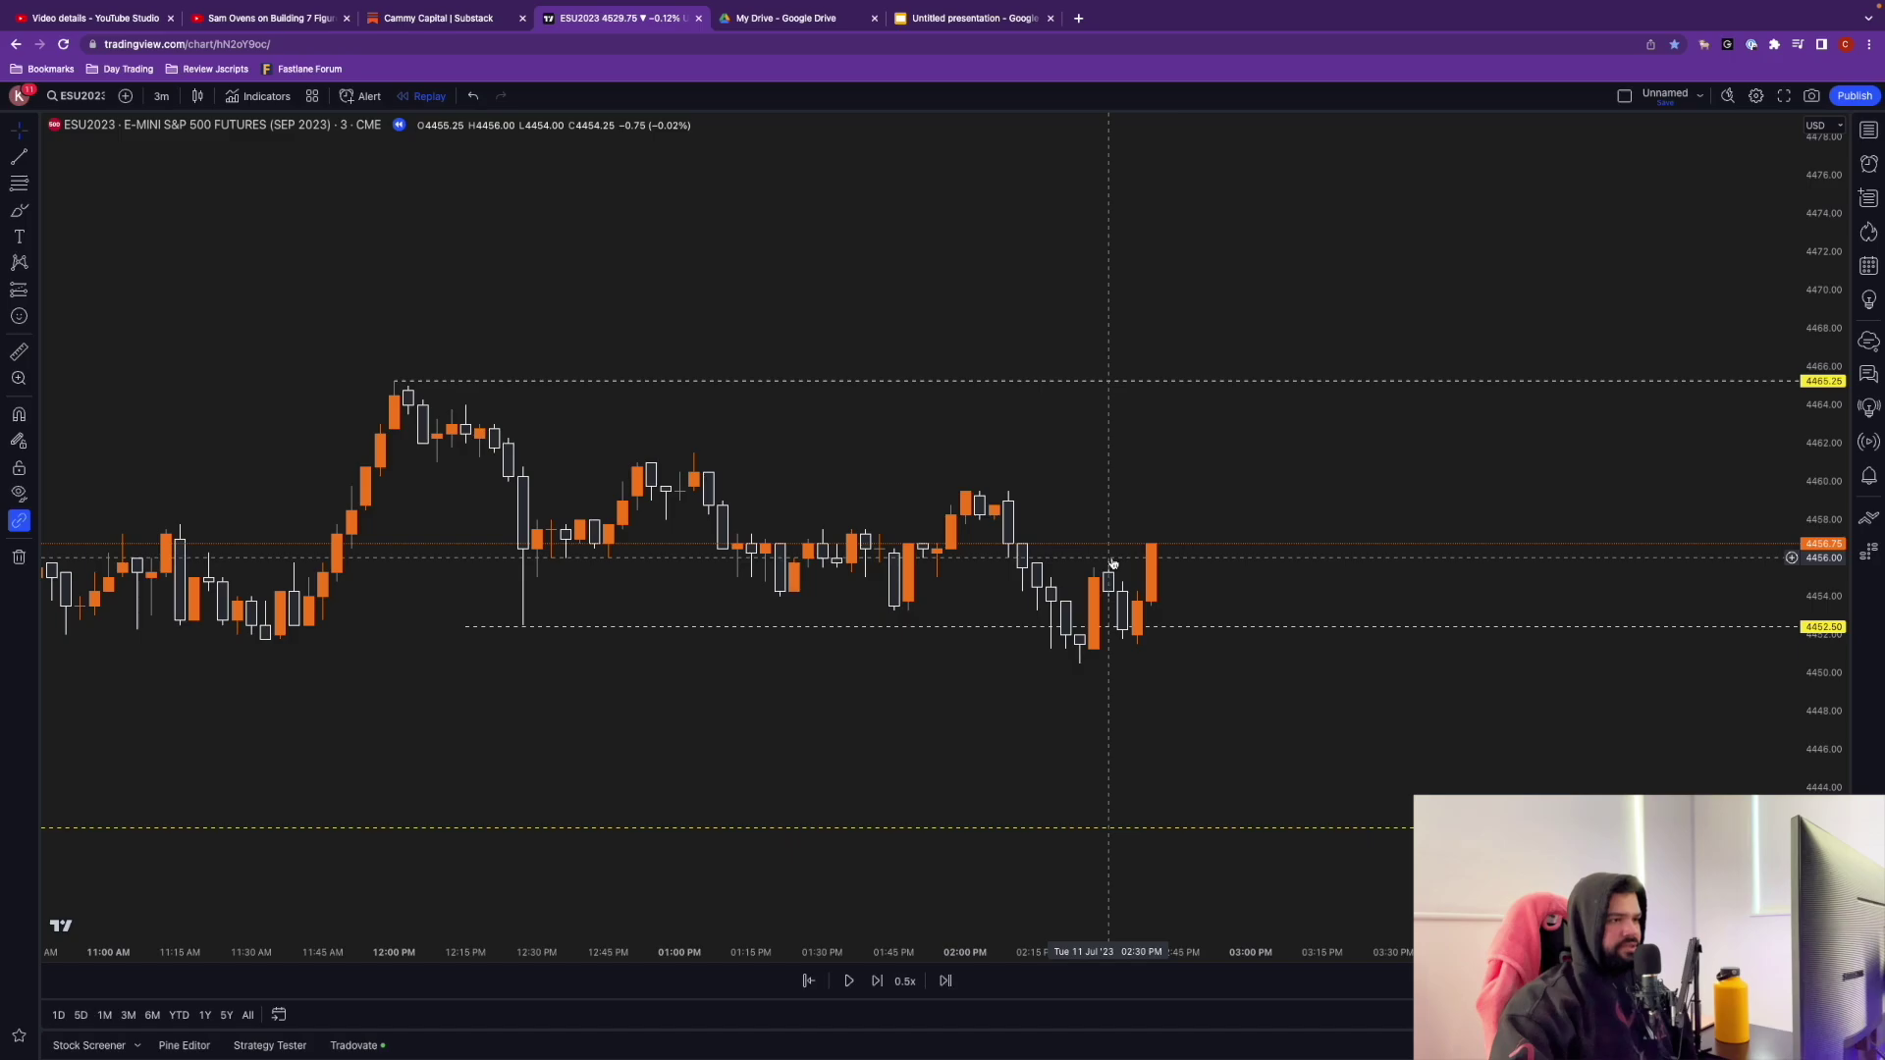
click(877, 981)
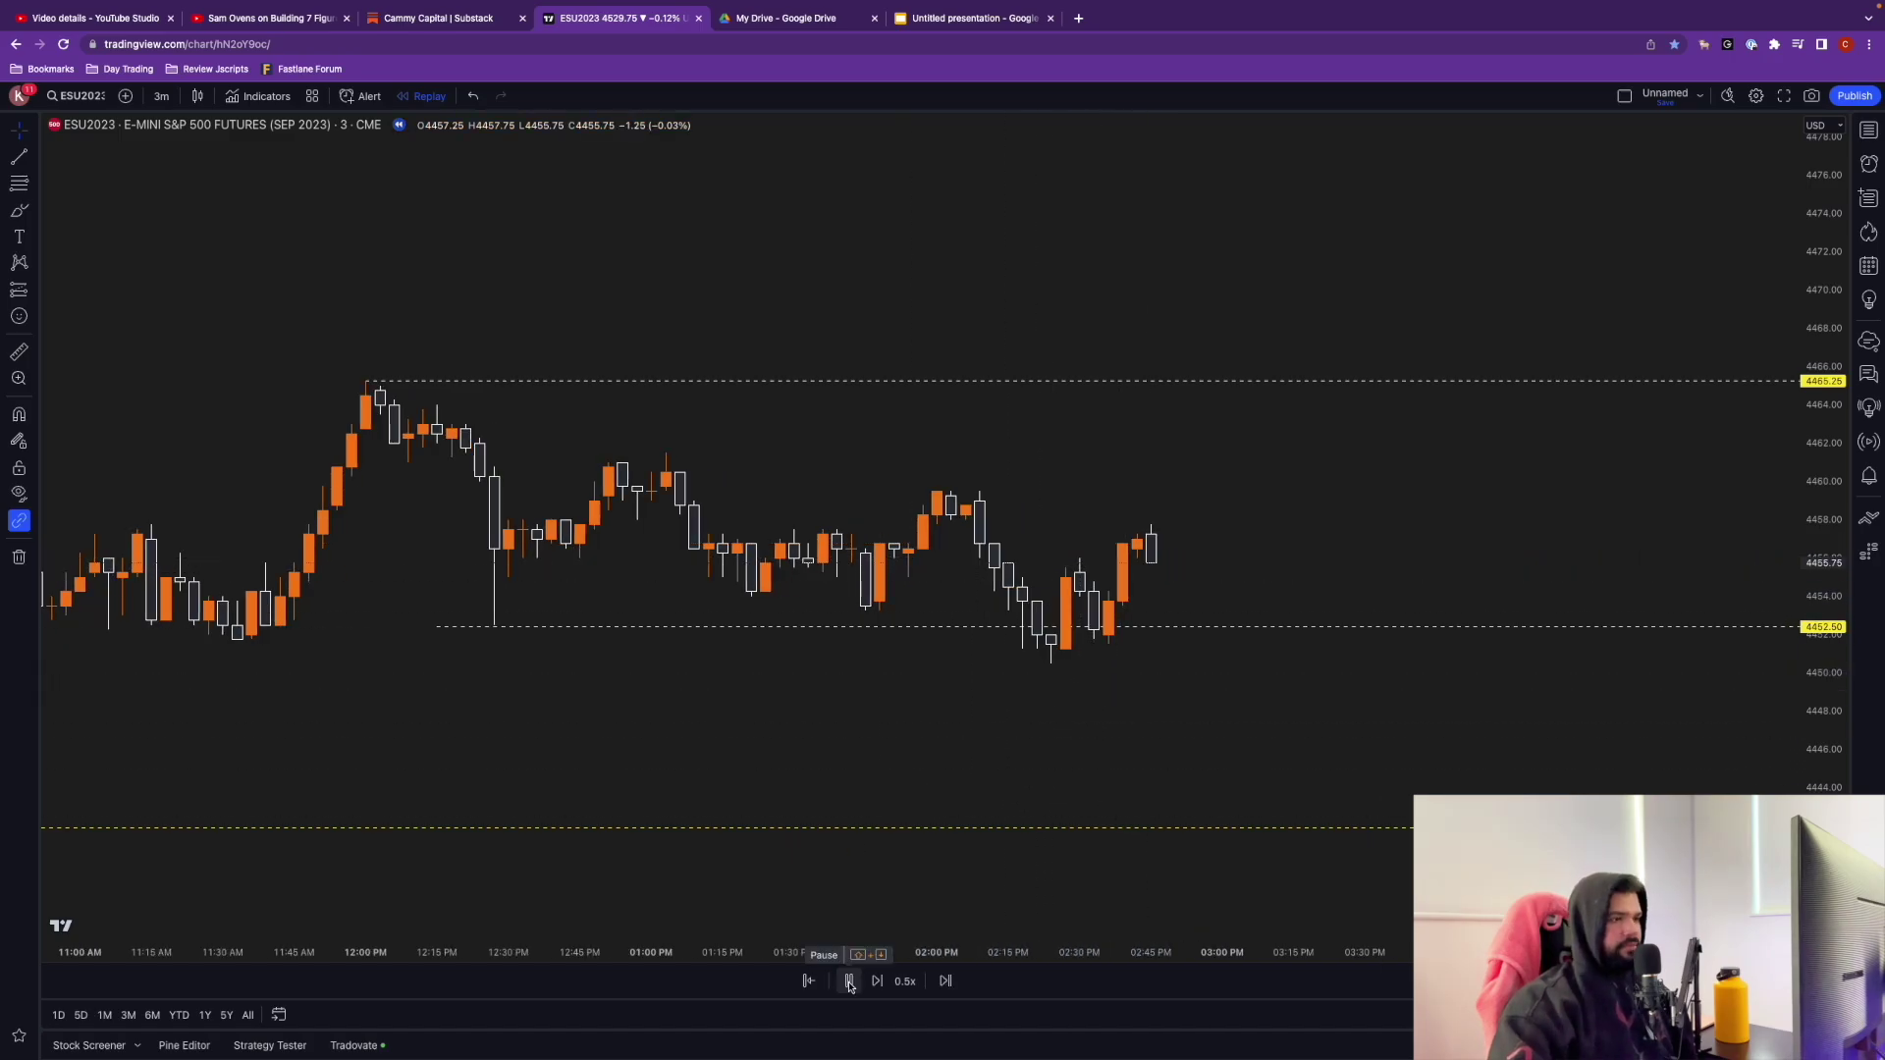
drag(1150, 692, 1109, 773)
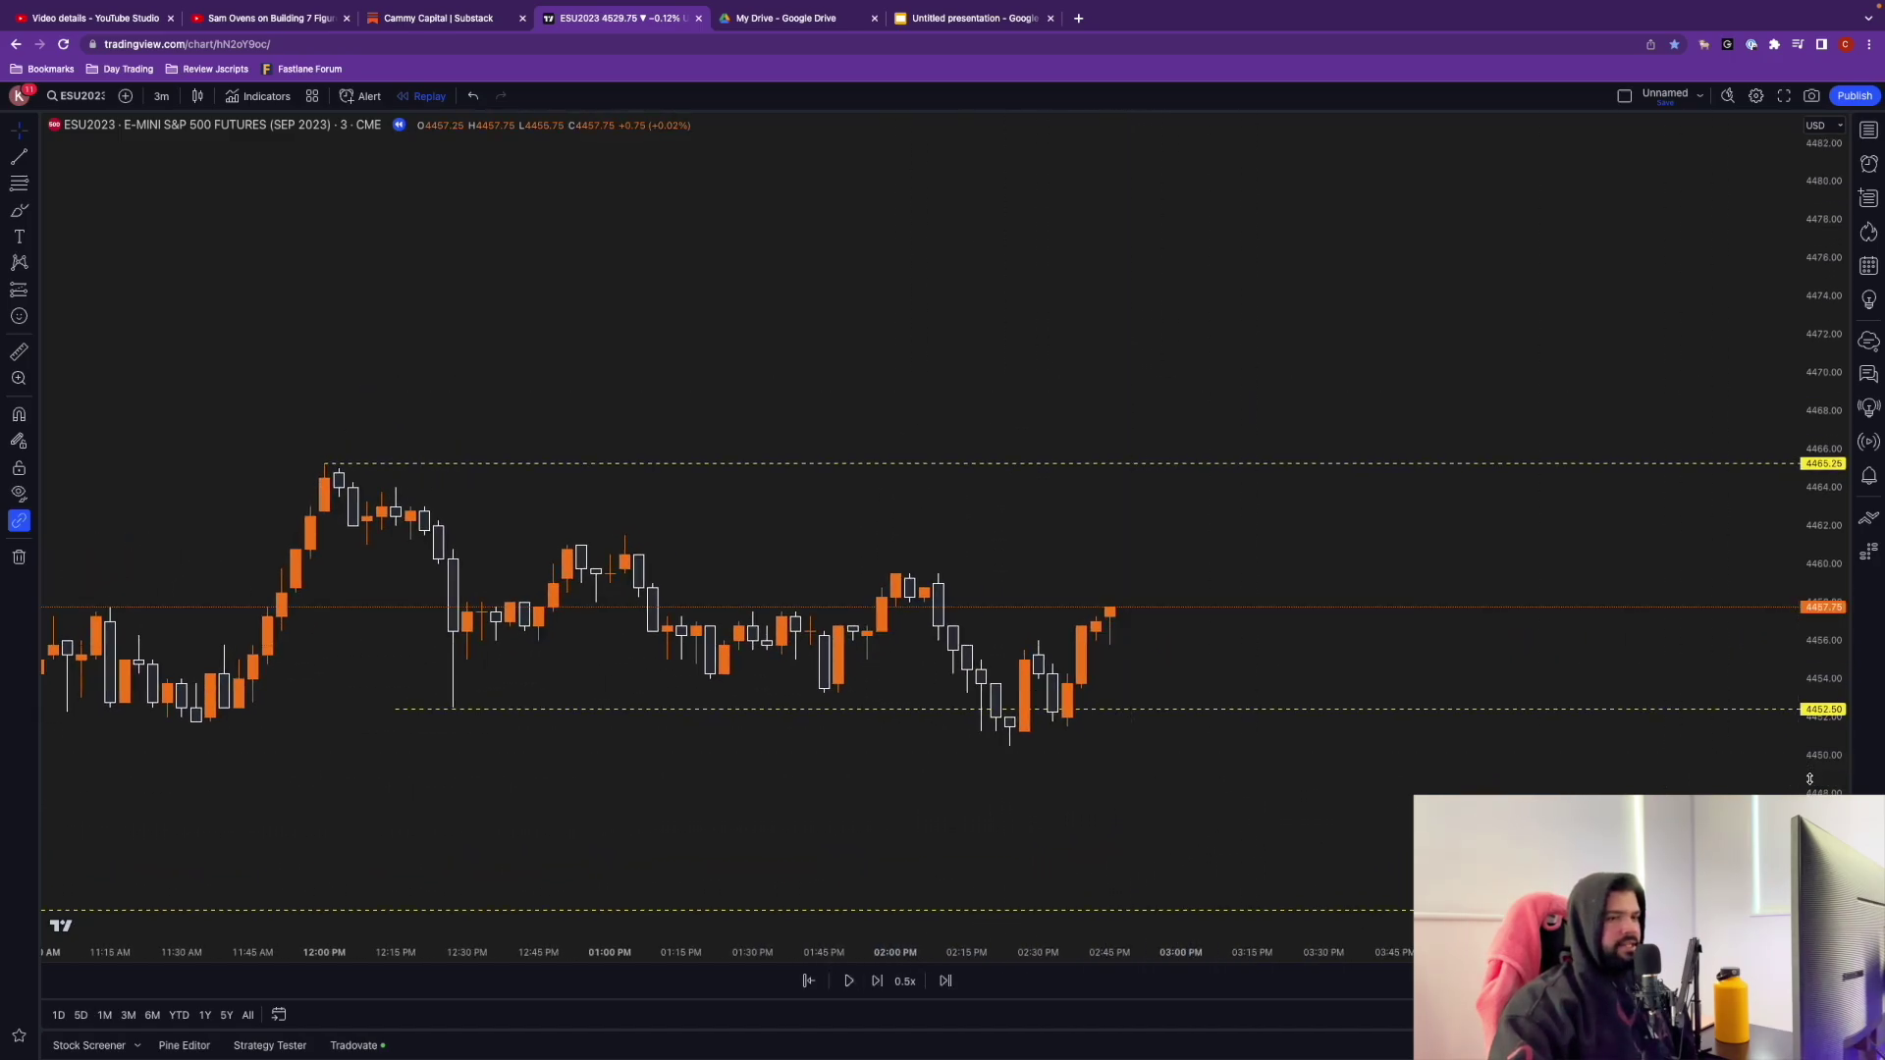
Step: Draw a rectangle over the price zone from about 4454.25 to 4456.00, spanning about 2:36 PM to 2:54 PM
drag(1822, 776, 1822, 705)
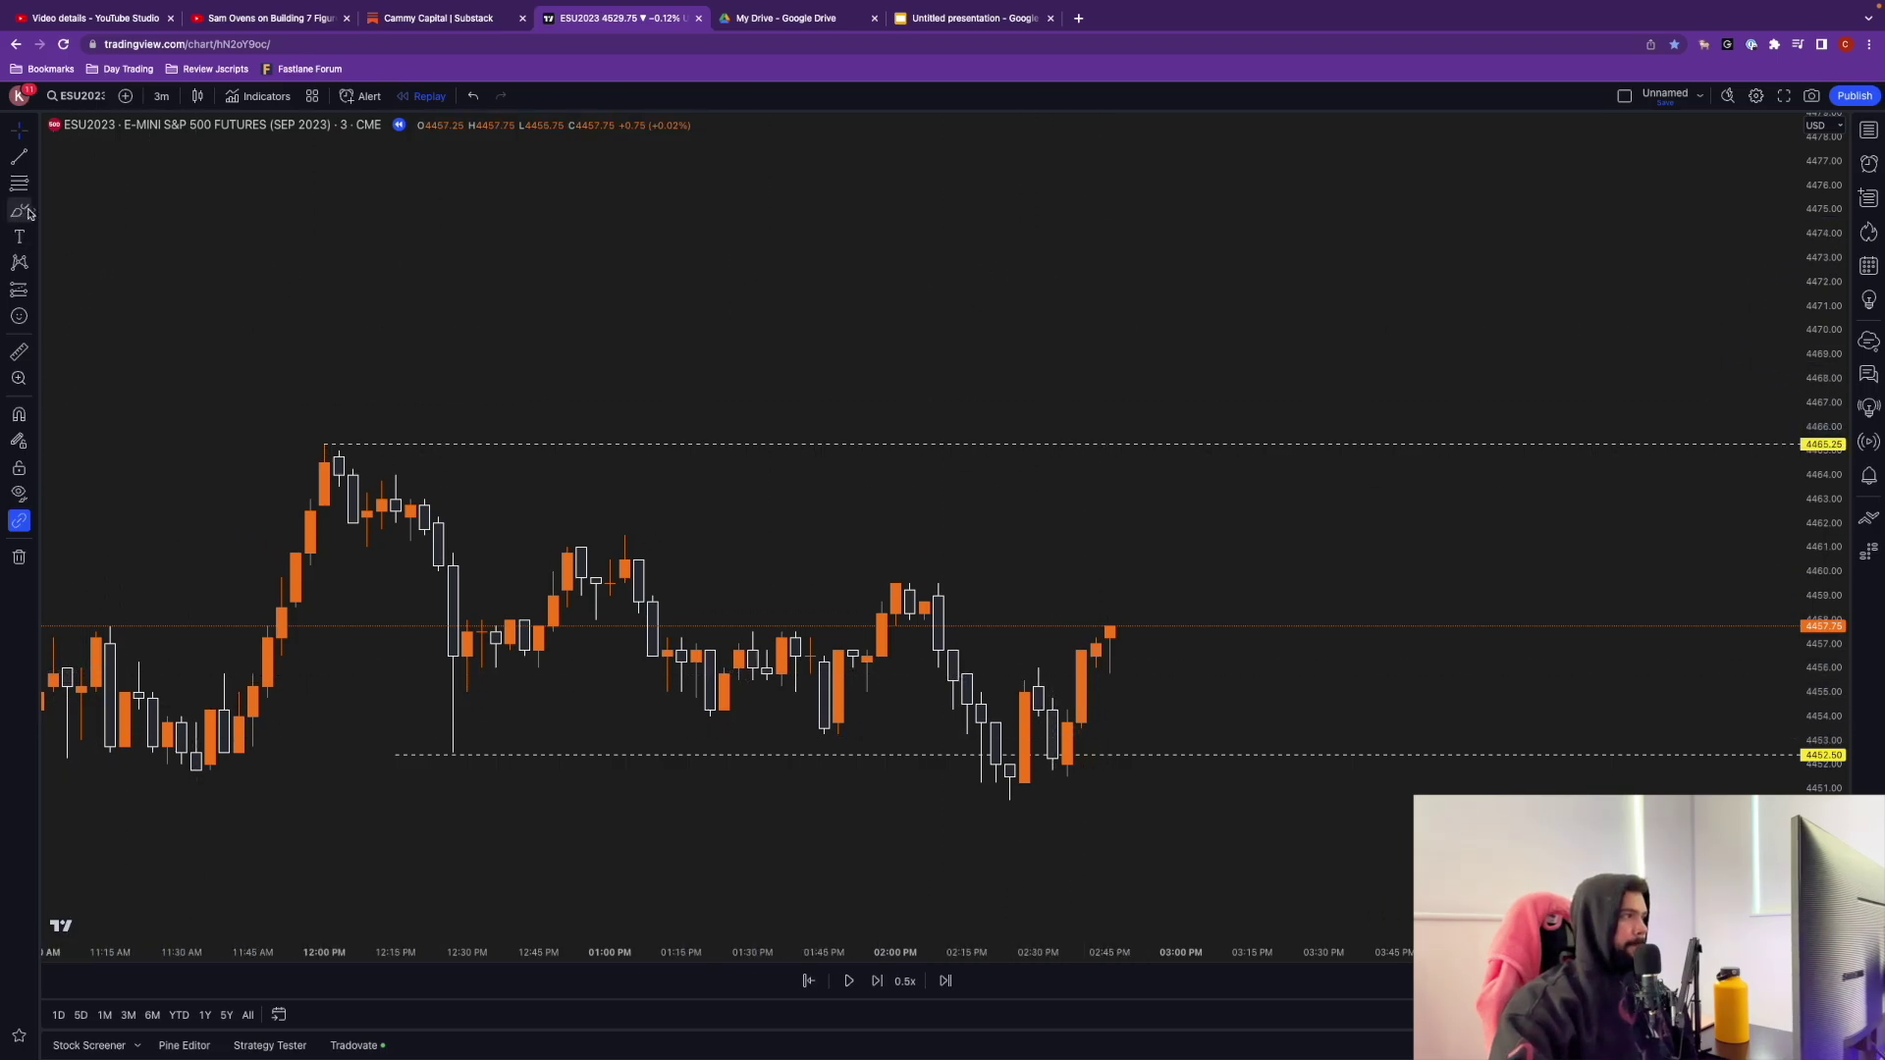
click(33, 214)
click(61, 271)
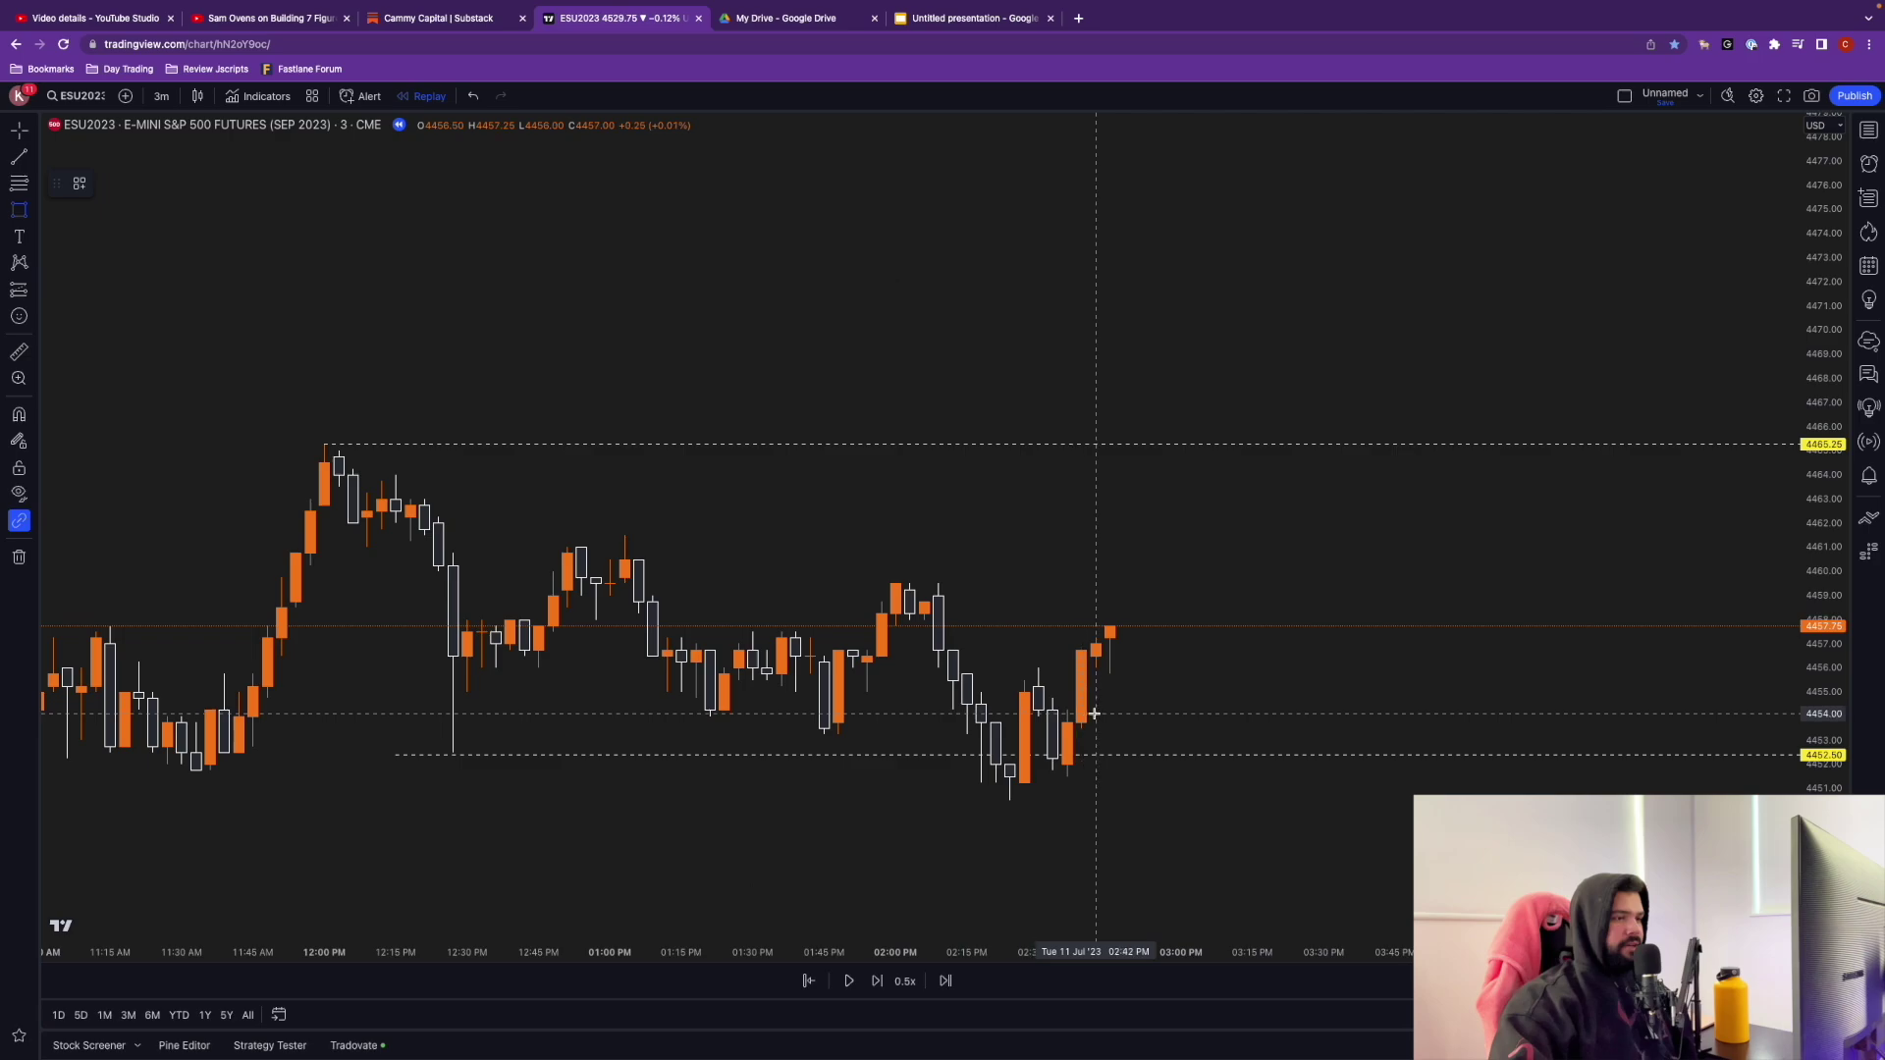
drag(1067, 709, 1153, 668)
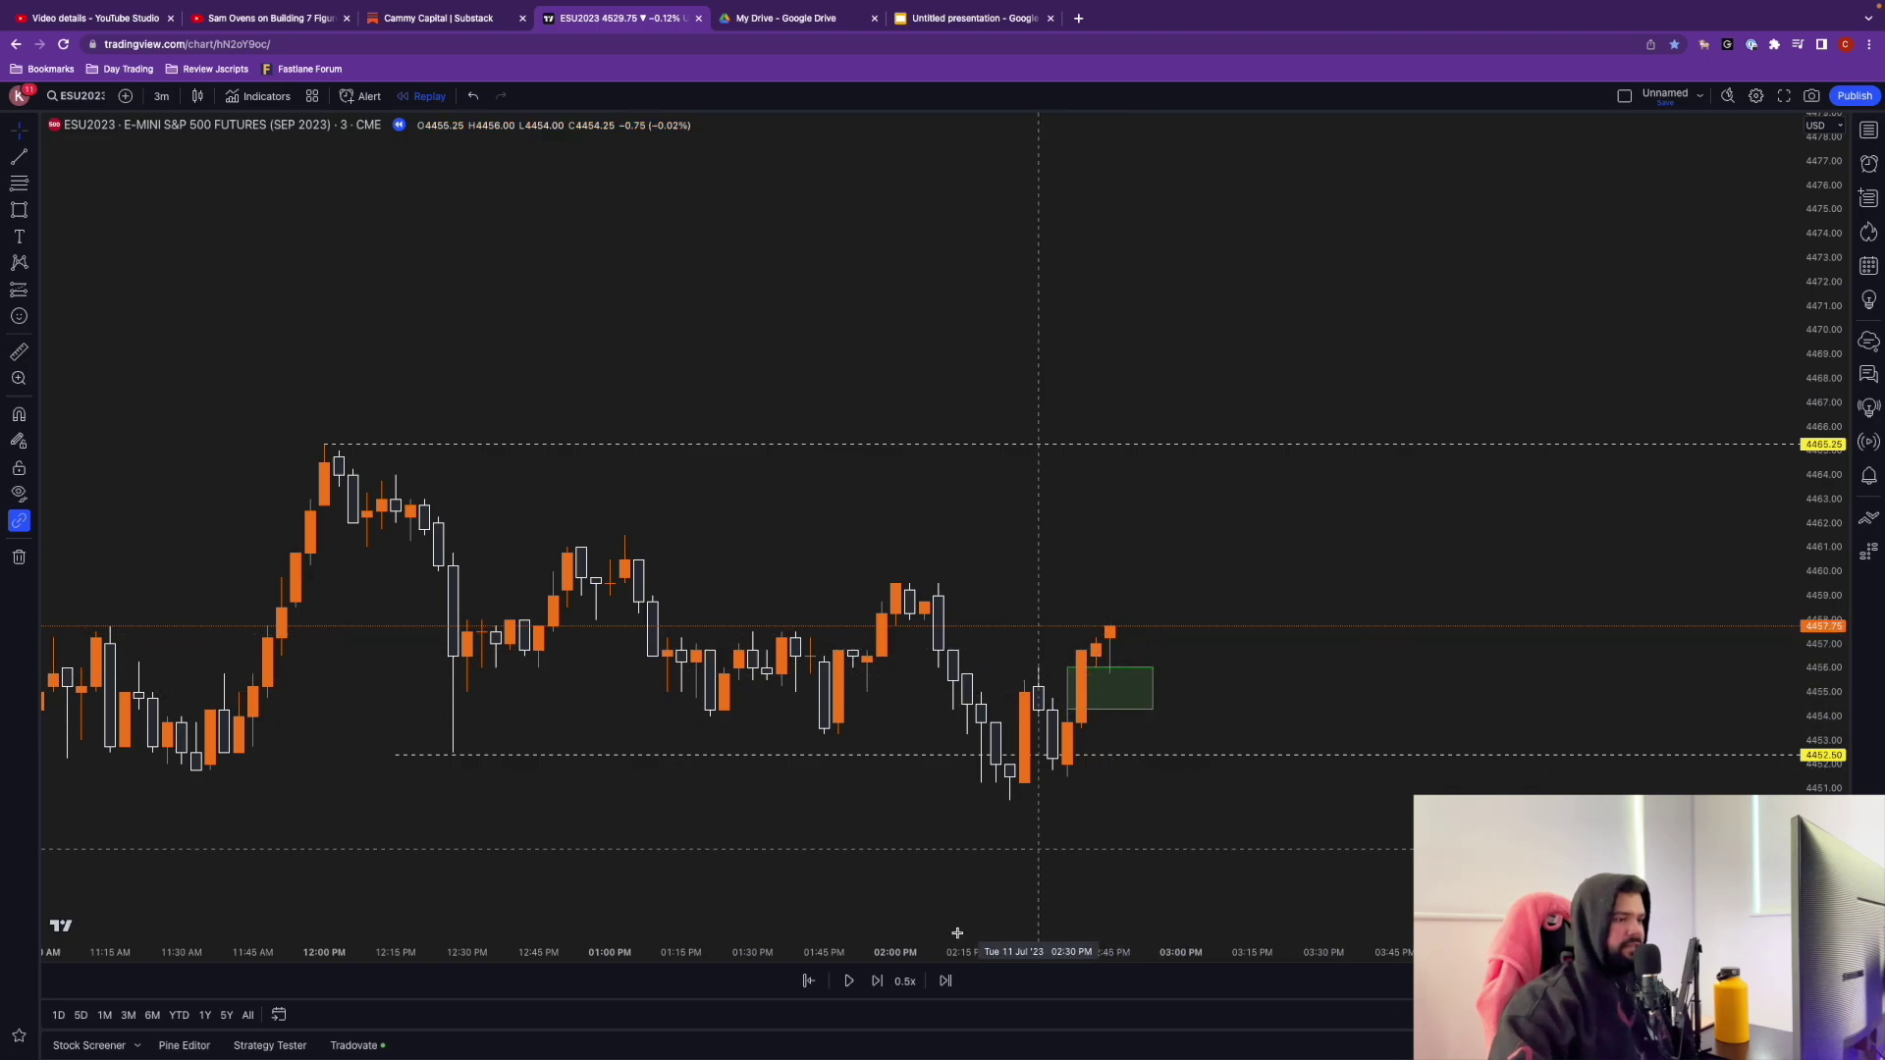
drag(1111, 827, 1132, 776)
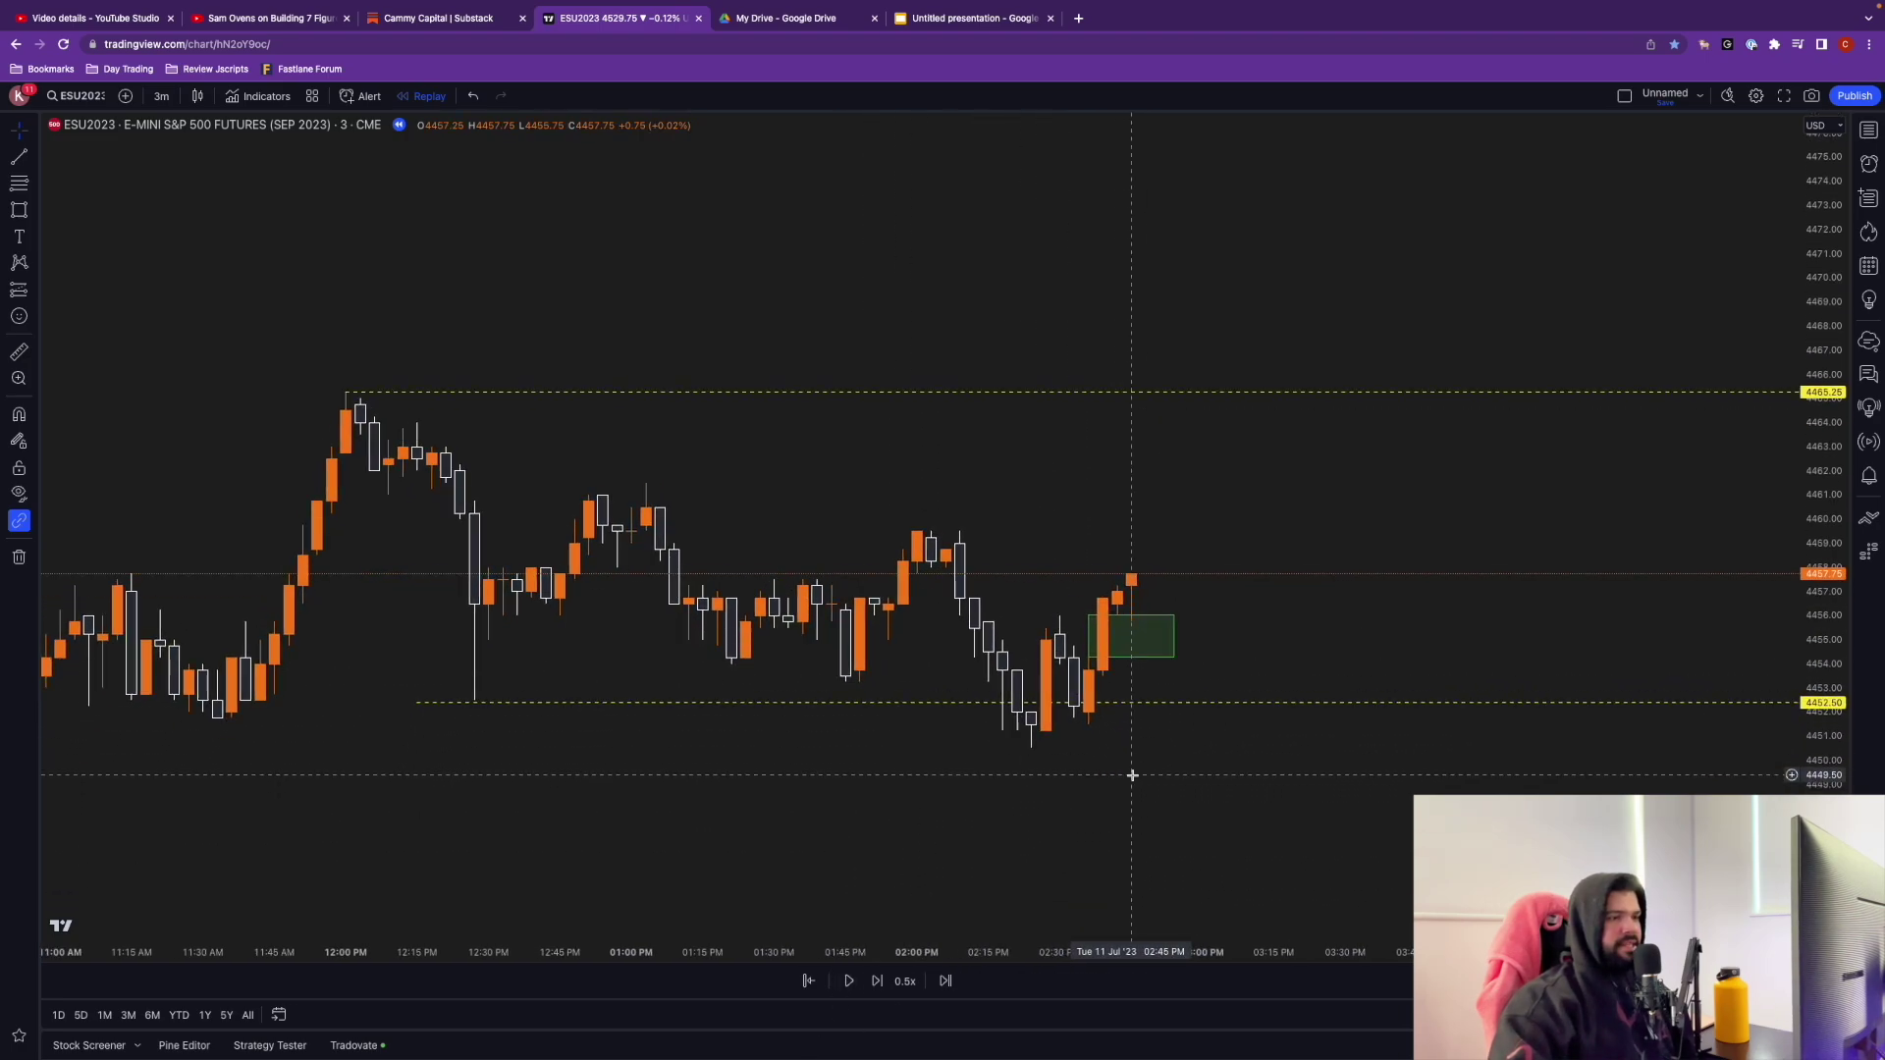
Step: Extend the green rectangle's starting edge back to the 2:27 PM candle and deselect it
drag(1092, 638, 1132, 638)
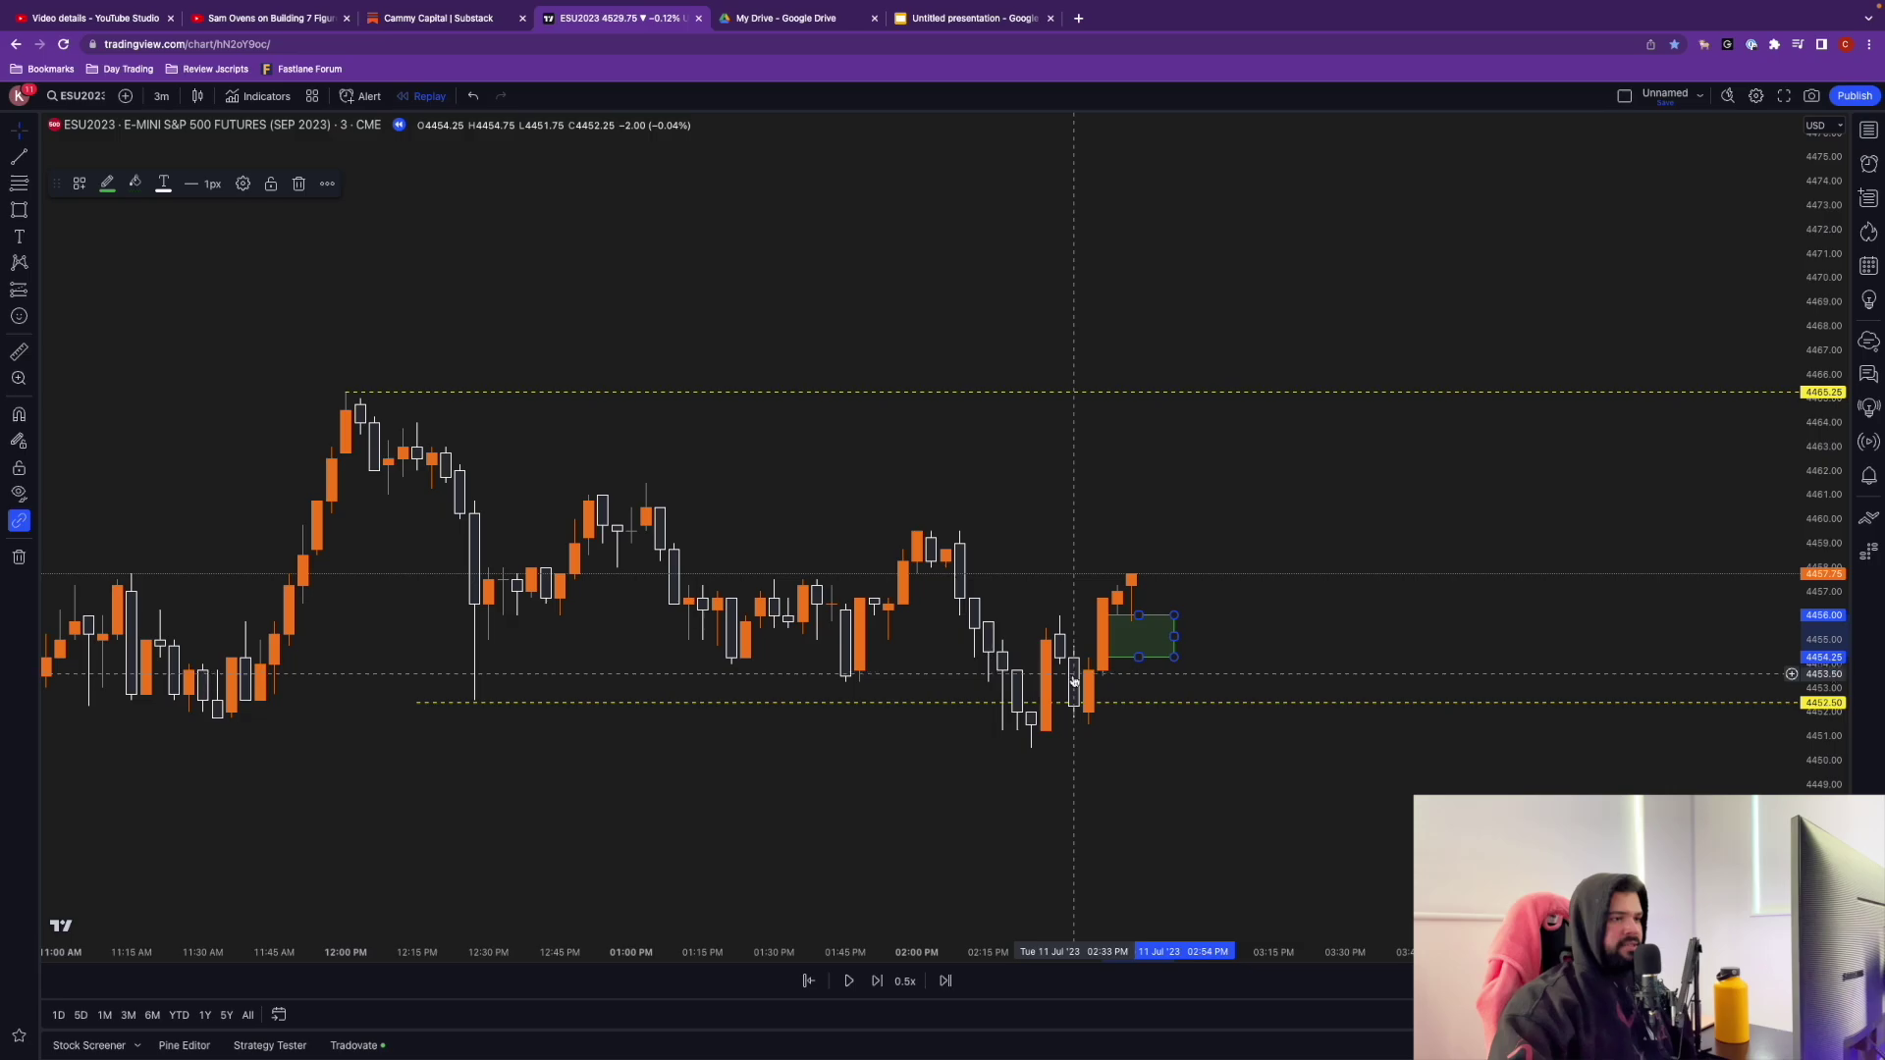
drag(1102, 636, 1056, 637)
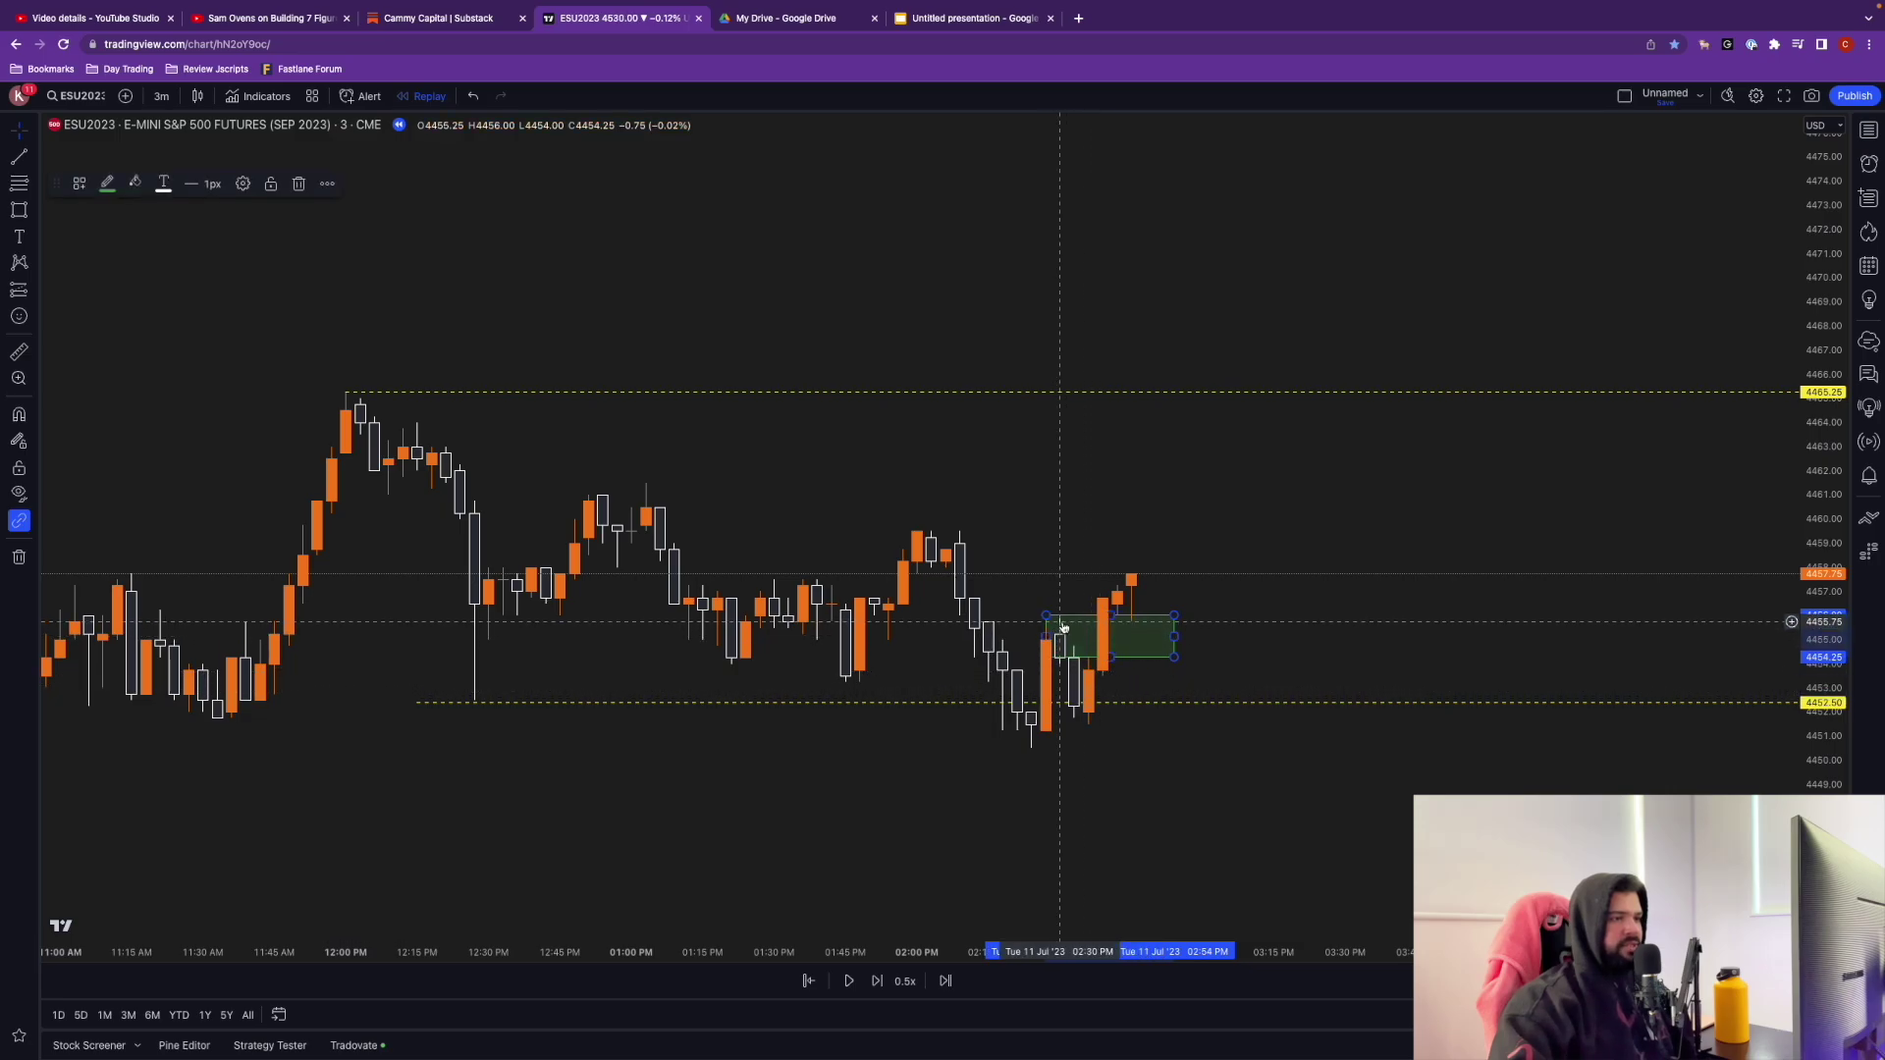
click(1245, 628)
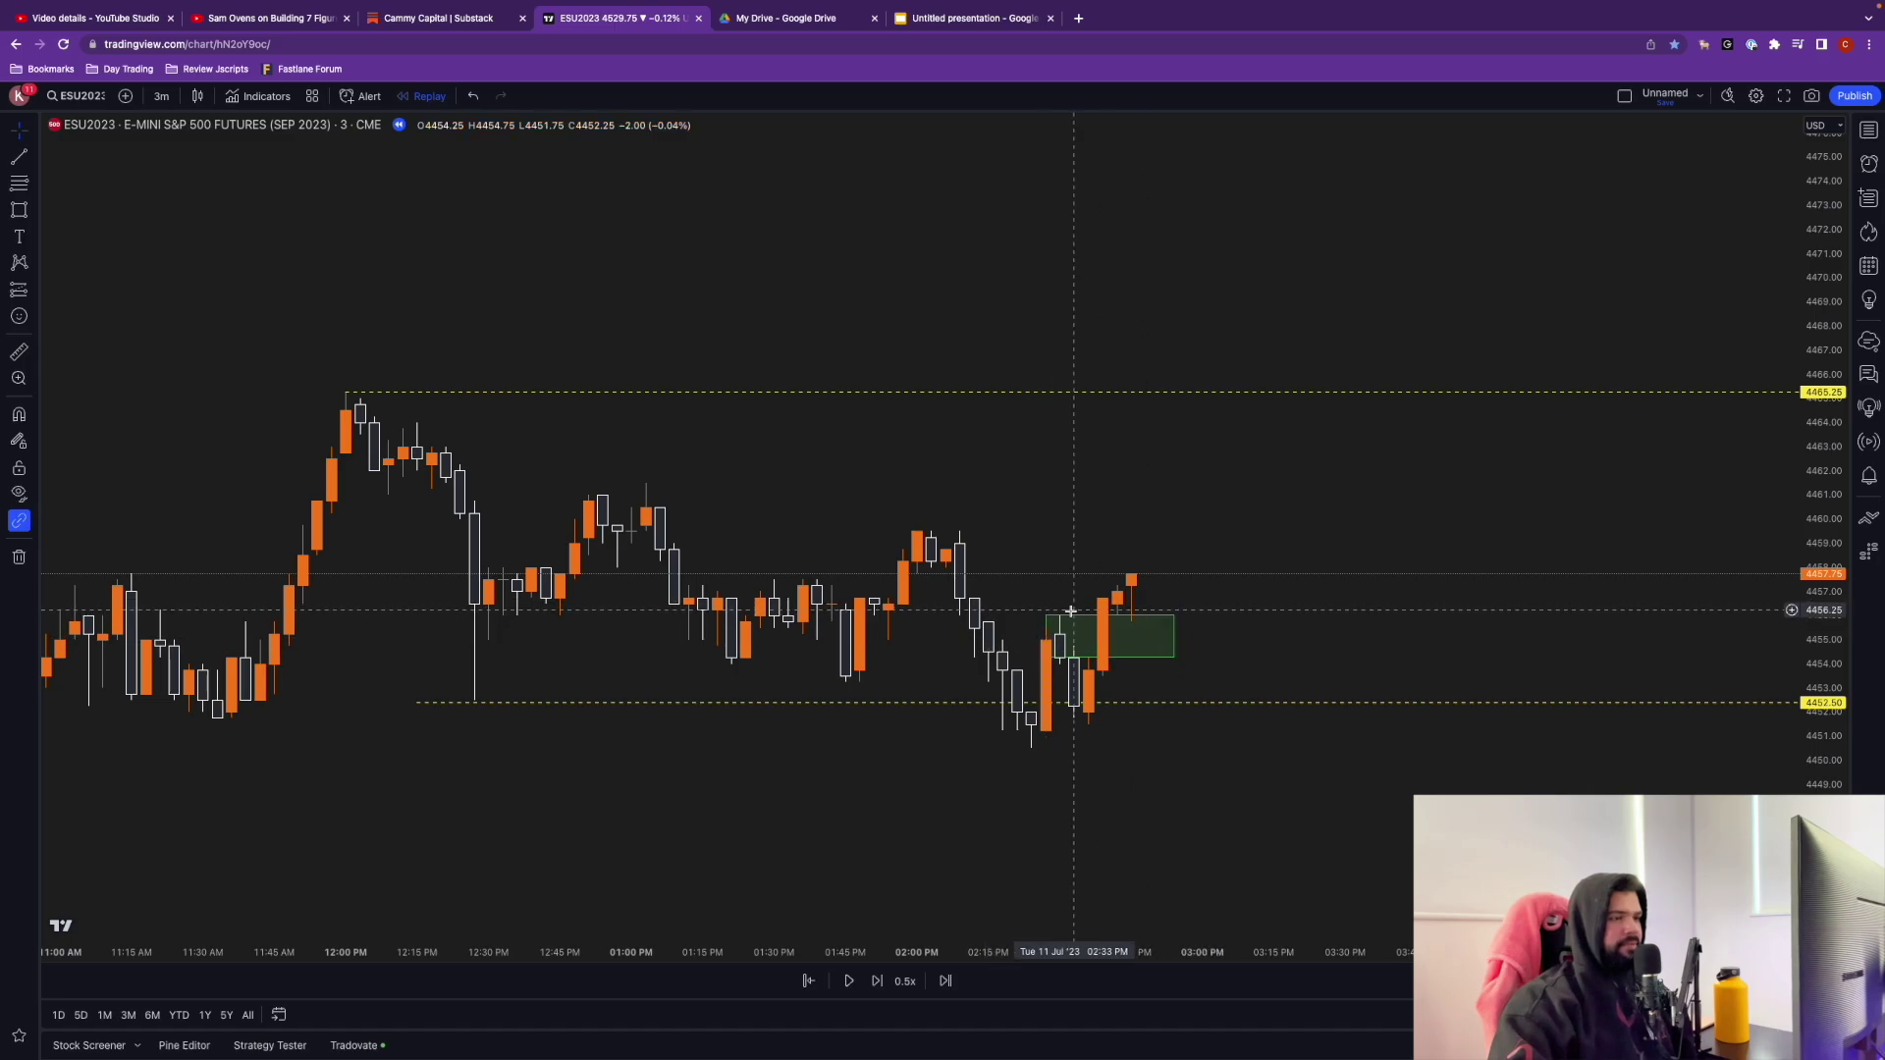
drag(1206, 574, 1228, 554)
scroll(1276, 579, down, 1)
scroll(1296, 584, right, 1)
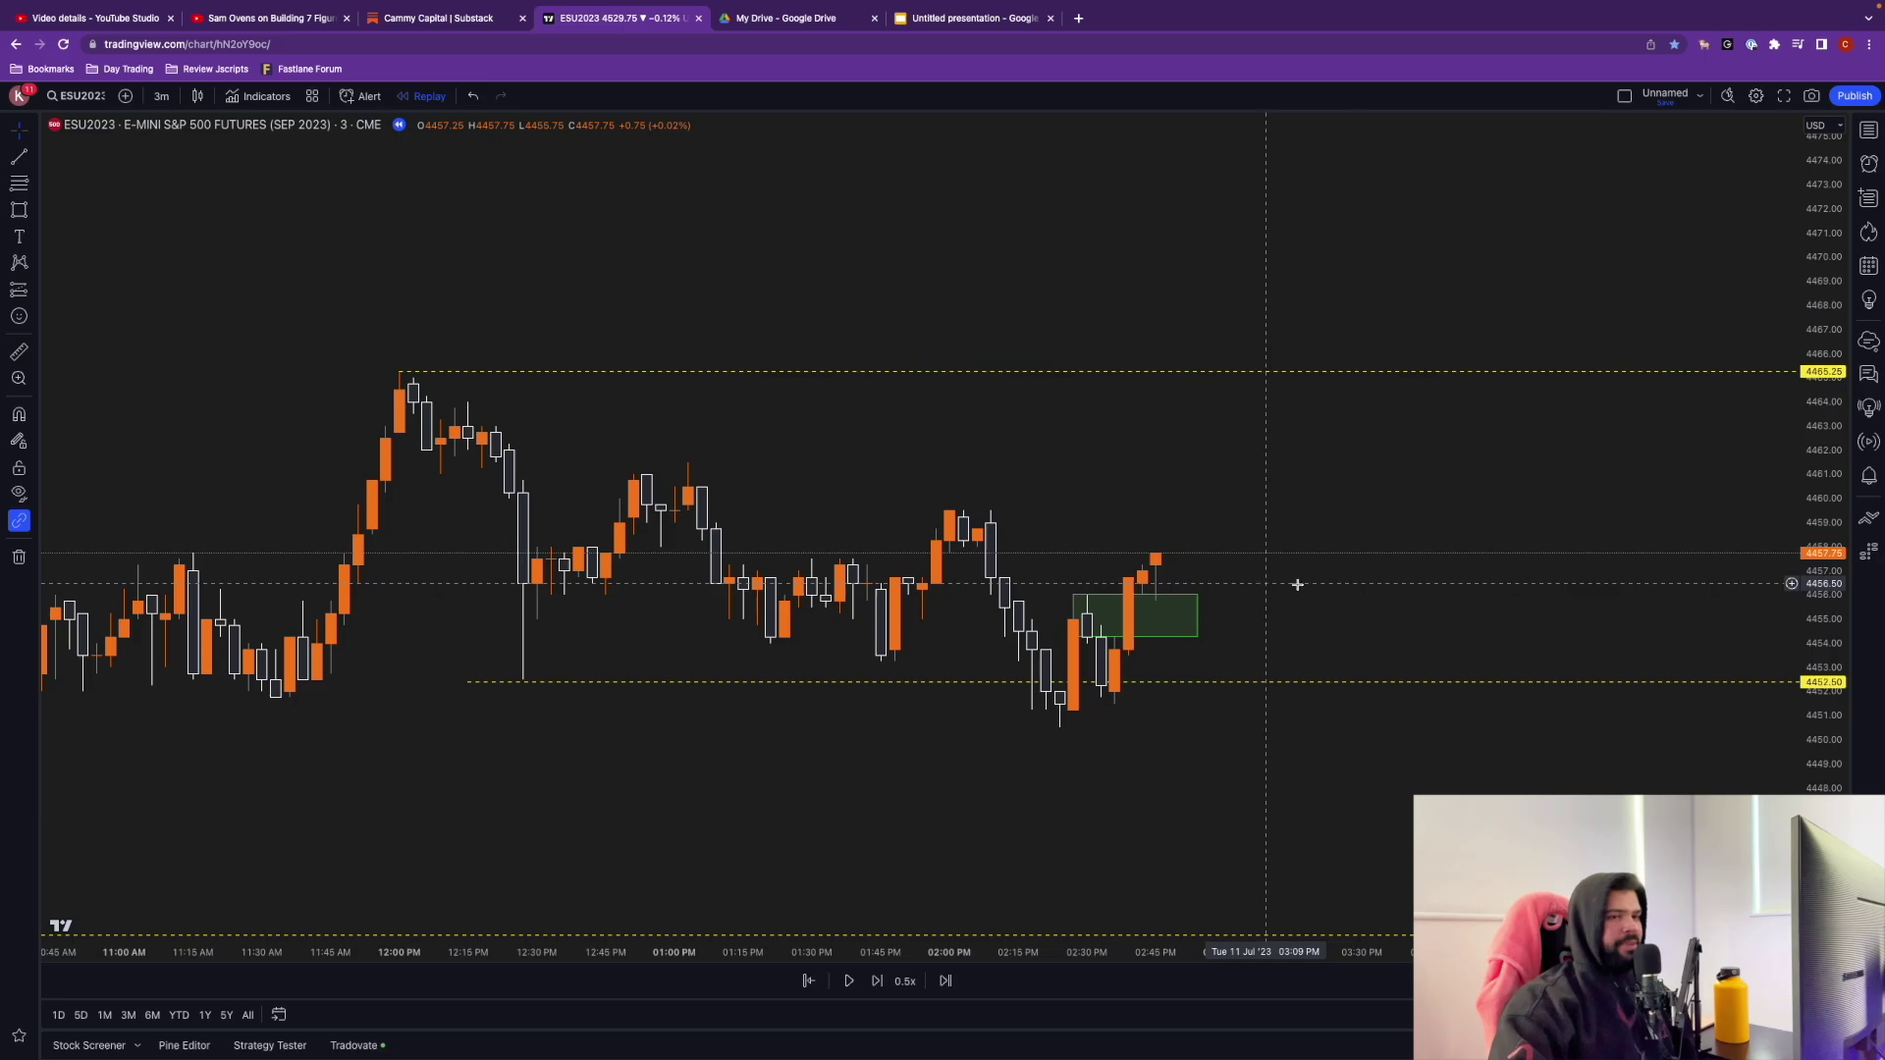
drag(1808, 615, 1814, 544)
drag(1203, 484, 1215, 447)
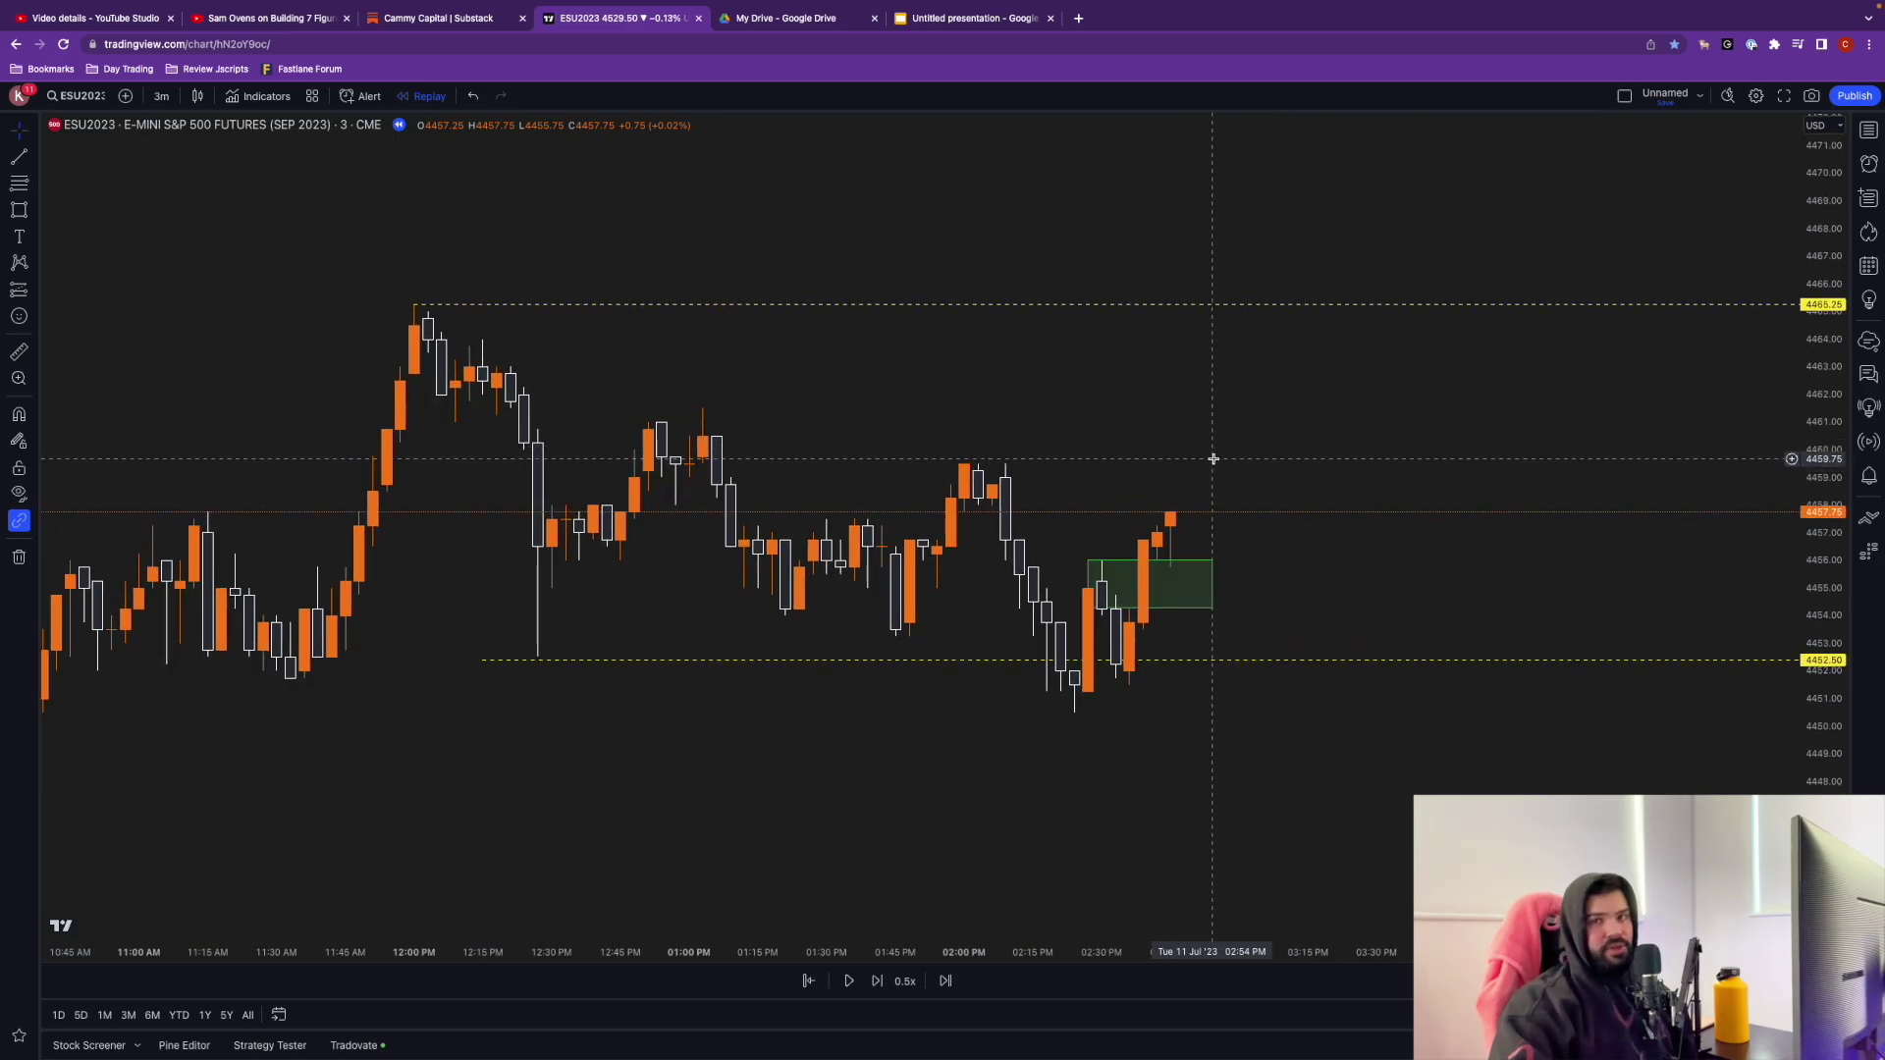
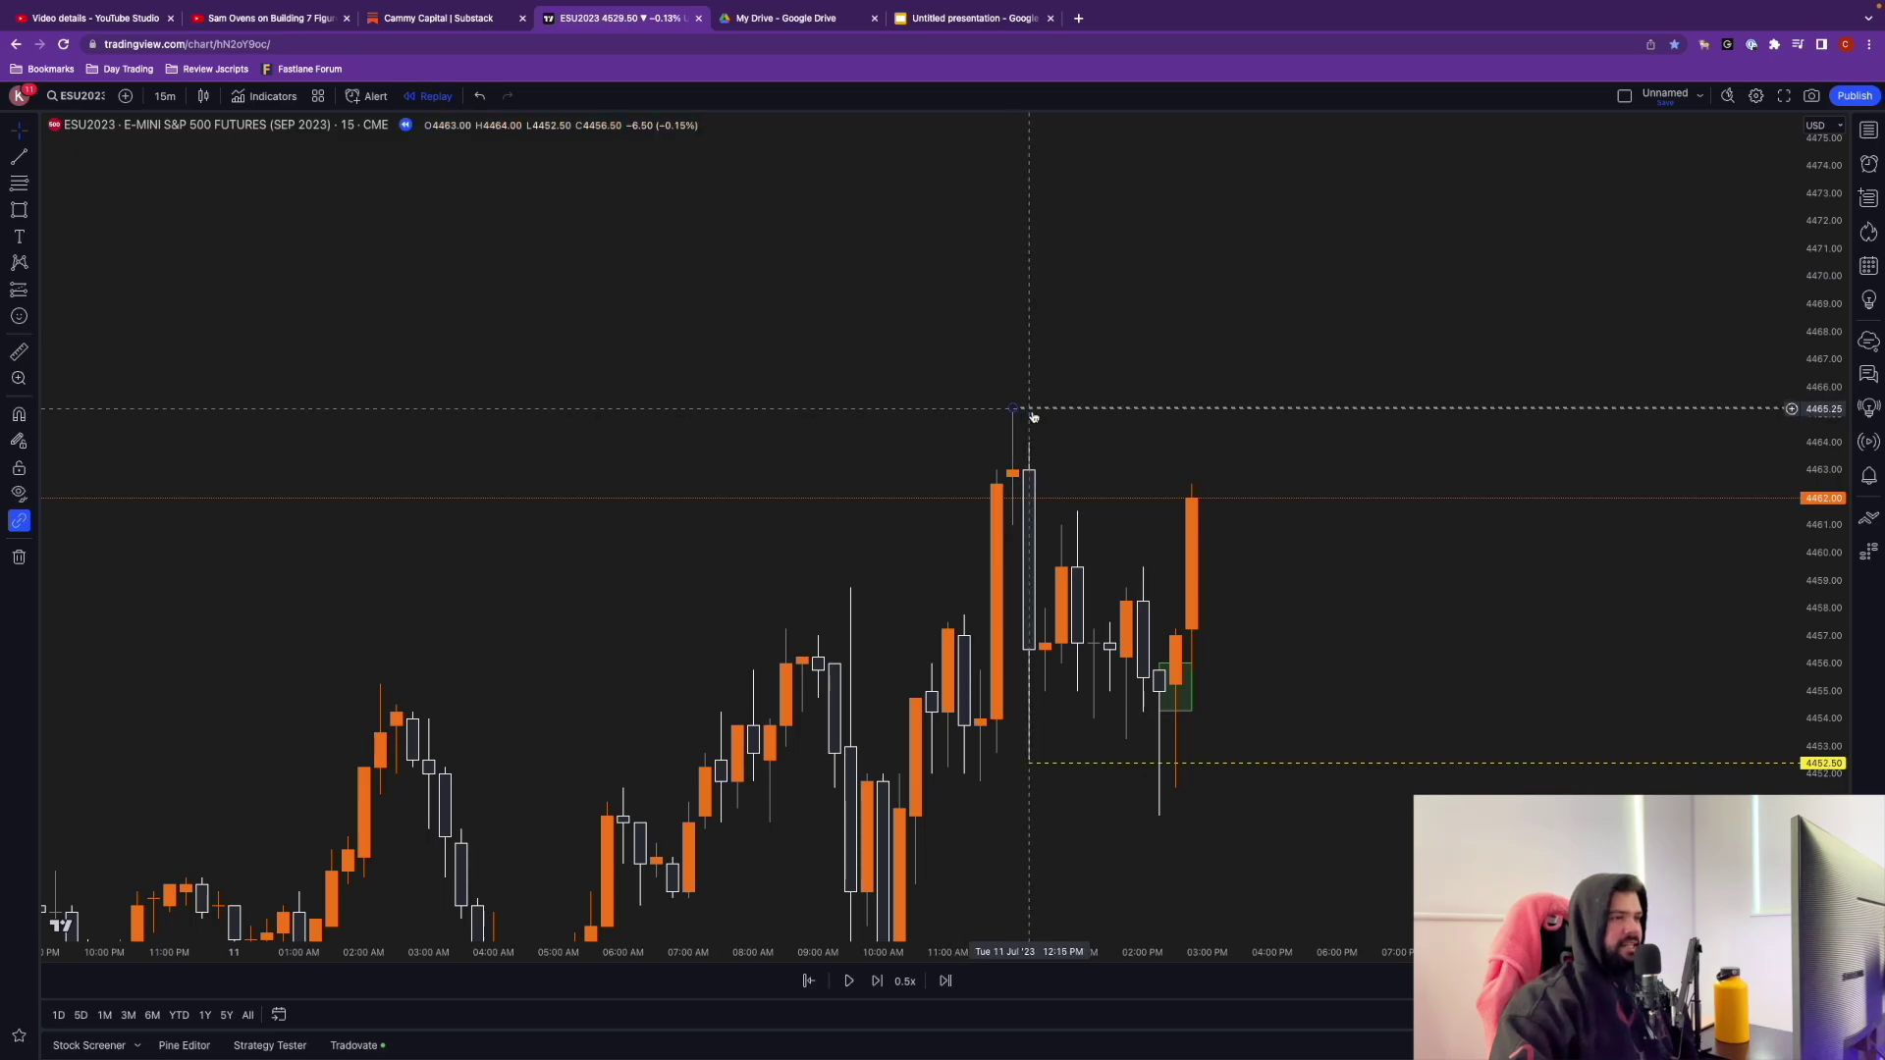
Step: Set the chart interval to 5 minutes and bring the latest candles around the green entry zone into view
scroll(1294, 530, up, 1)
drag(1237, 556, 1255, 526)
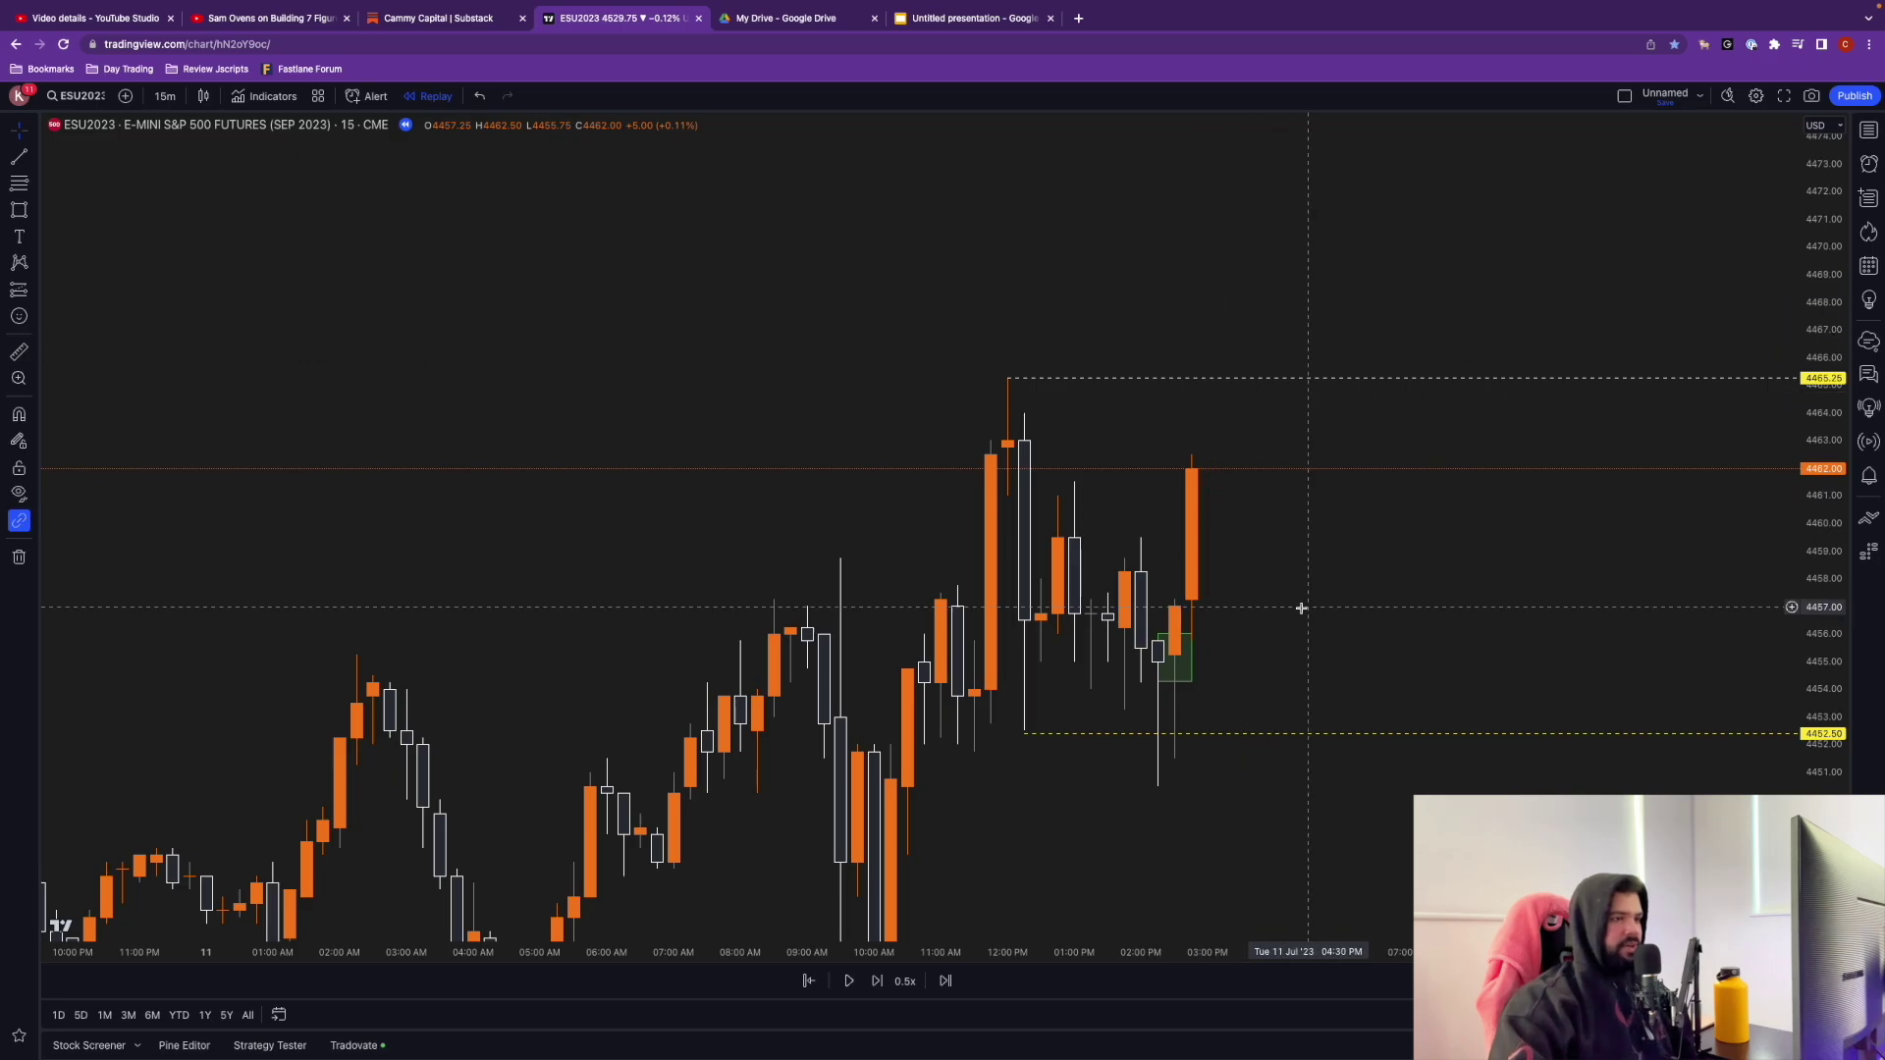
text(5)
key(Return)
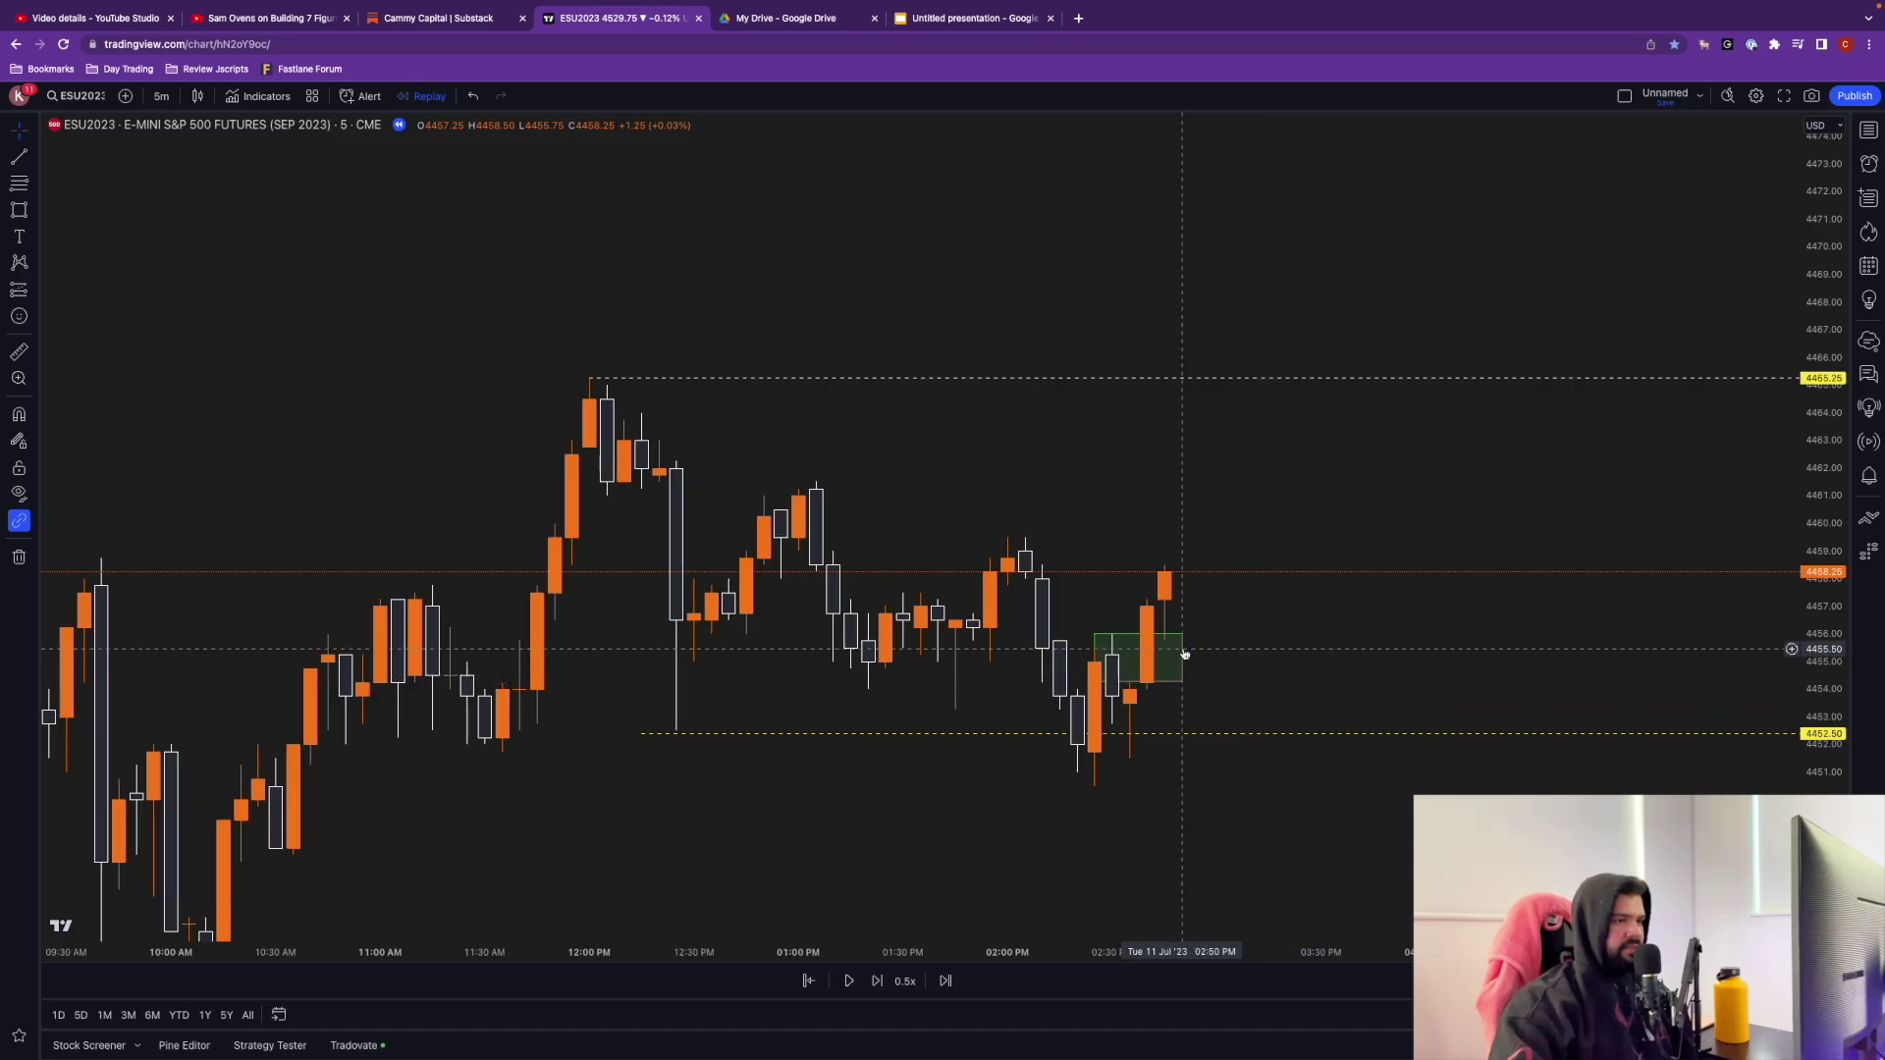
drag(1241, 658, 1217, 668)
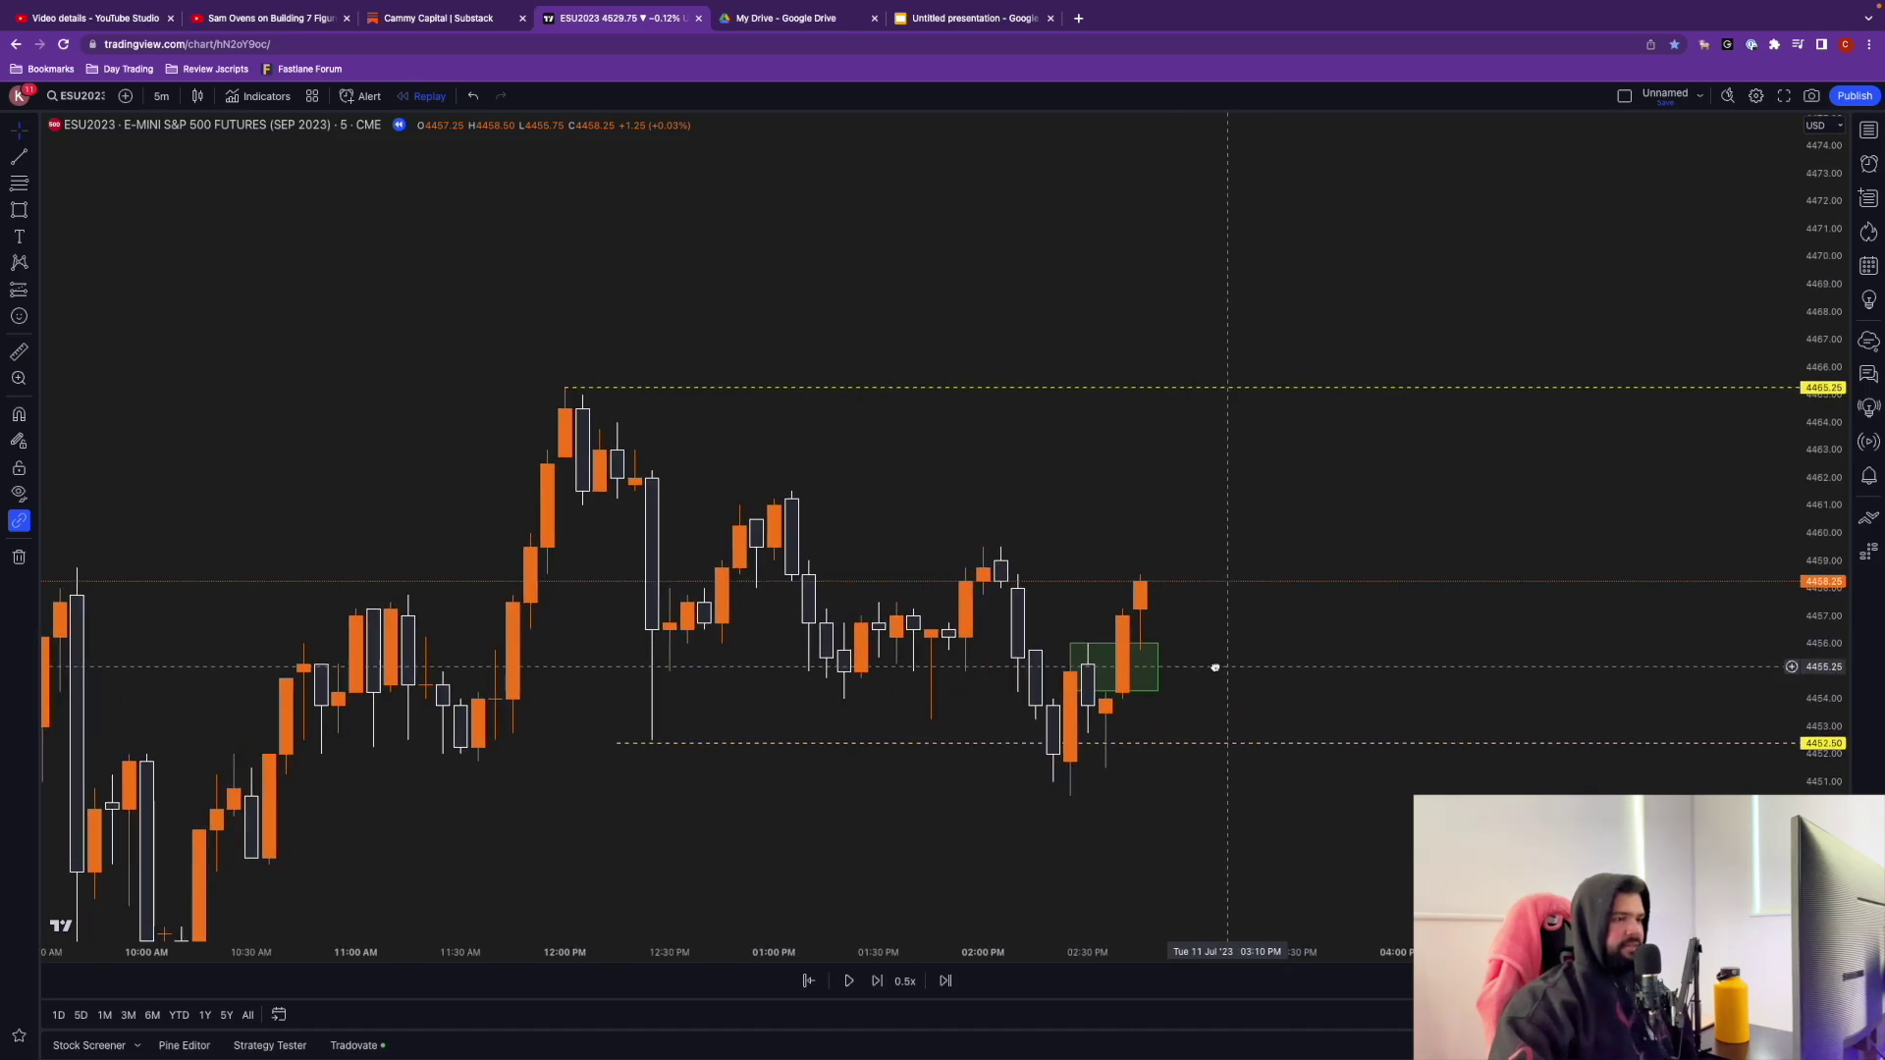
Step: Play the 5-minute bar replay past the 4465.25 ray and pause it at the 3:45 PM candle
scroll(1214, 668, right, 1)
click(850, 980)
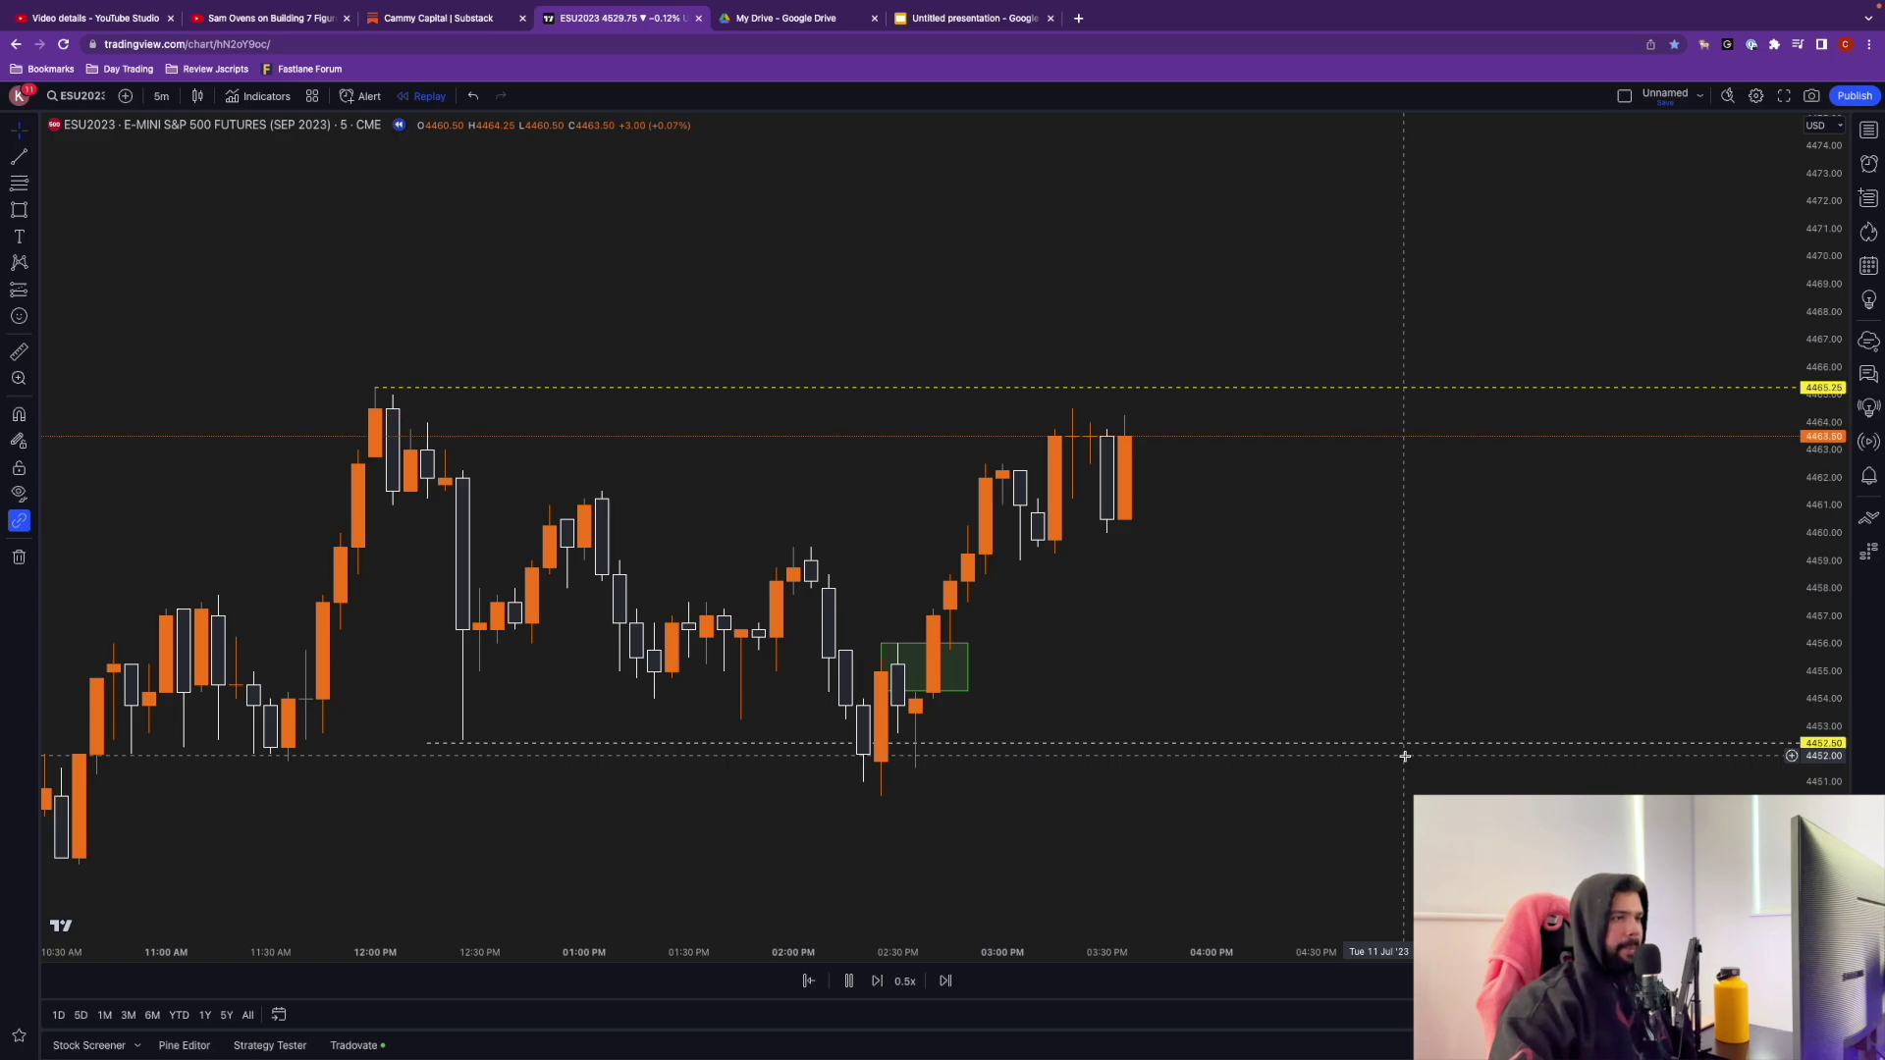
click(847, 980)
drag(1190, 475, 1300, 749)
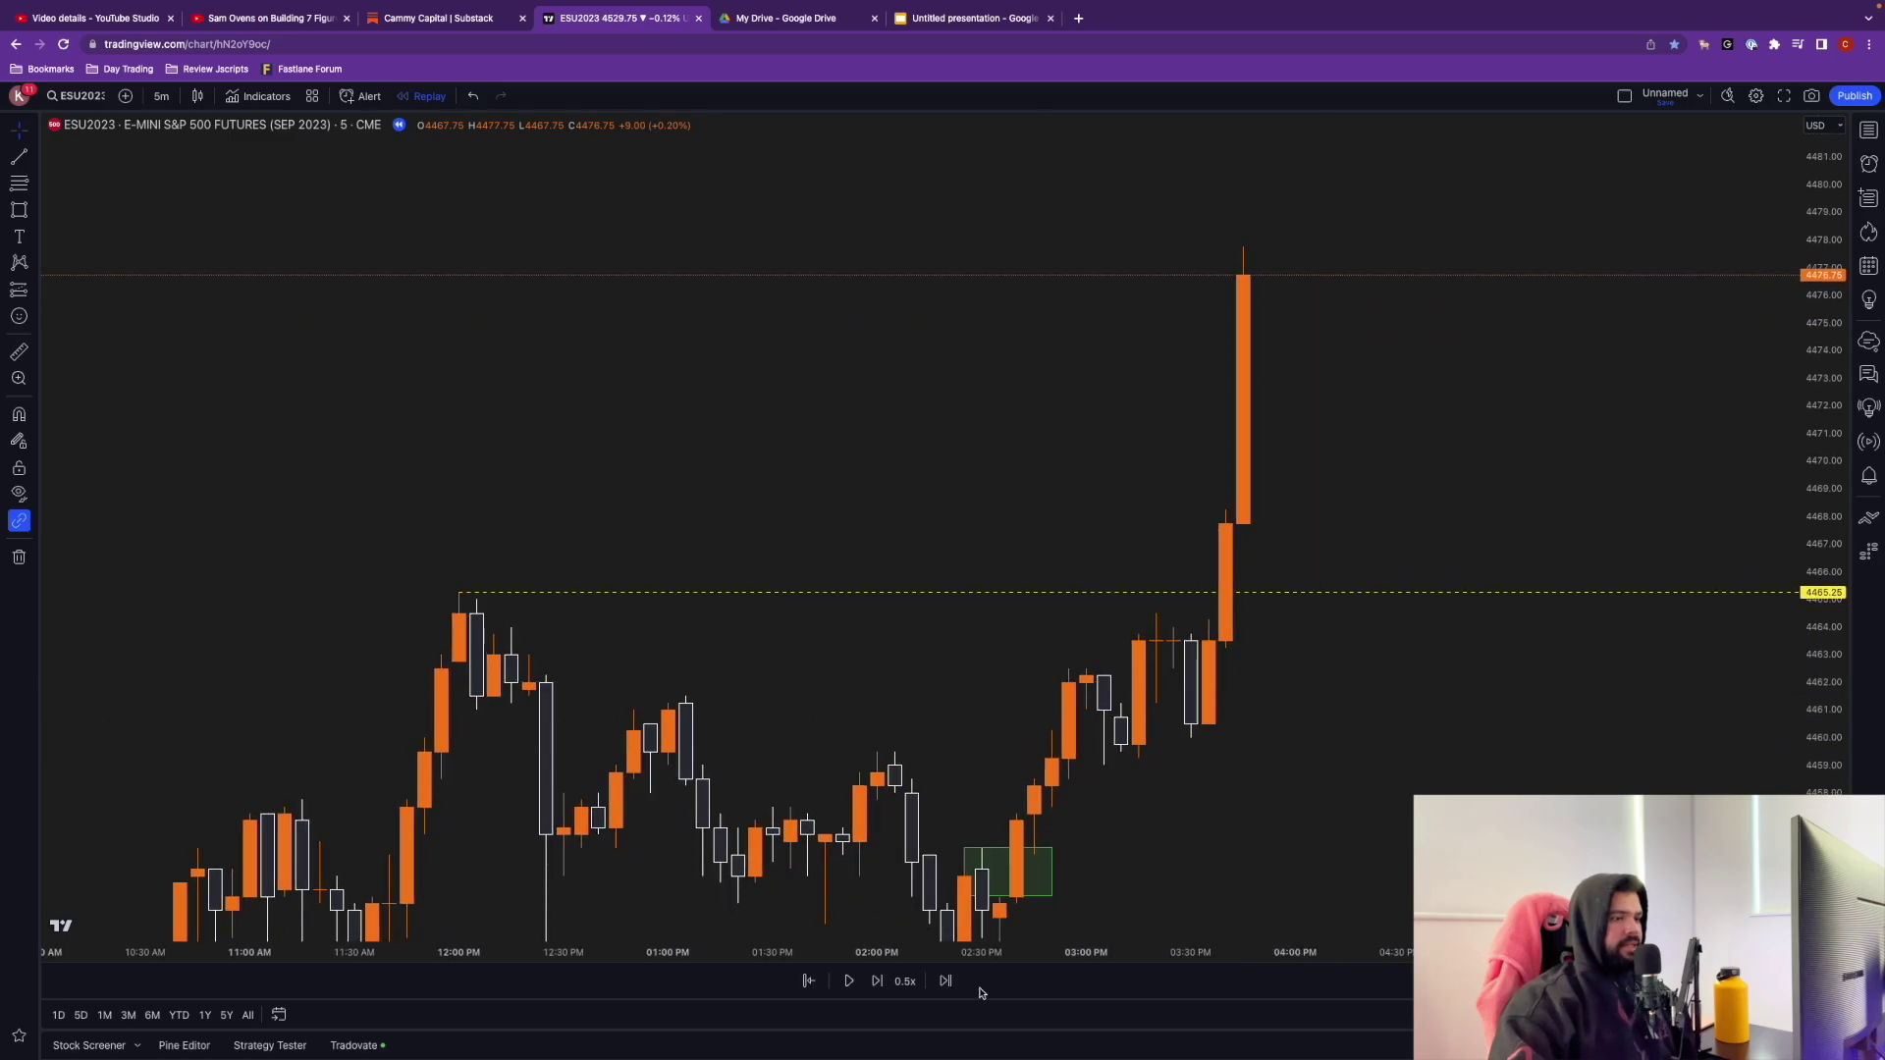
Step: Measure the price move from 4455.75 near the green zone's upper edge up to the 4465.25 ray, and clear the measurement
drag(1260, 844, 1337, 738)
drag(1813, 323, 1807, 537)
scroll(1649, 628, down, 2)
drag(1610, 658, 1515, 572)
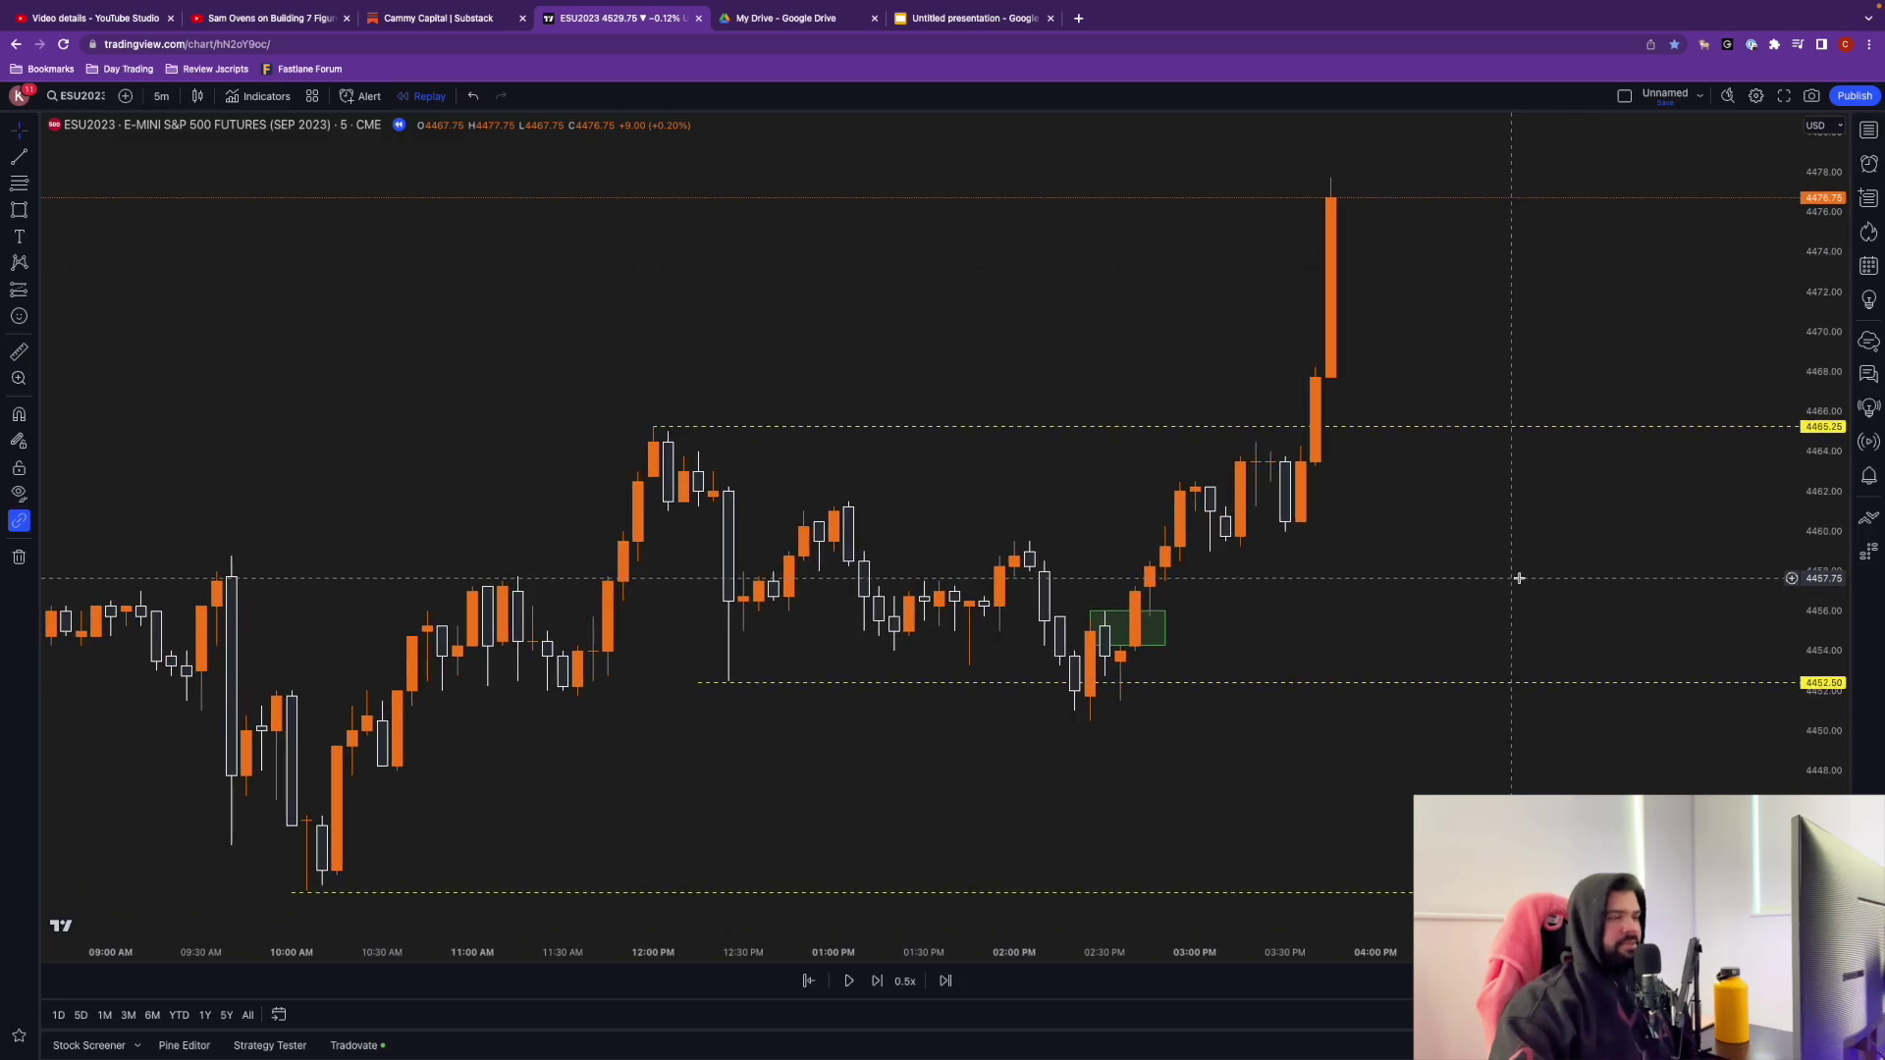
click(729, 686)
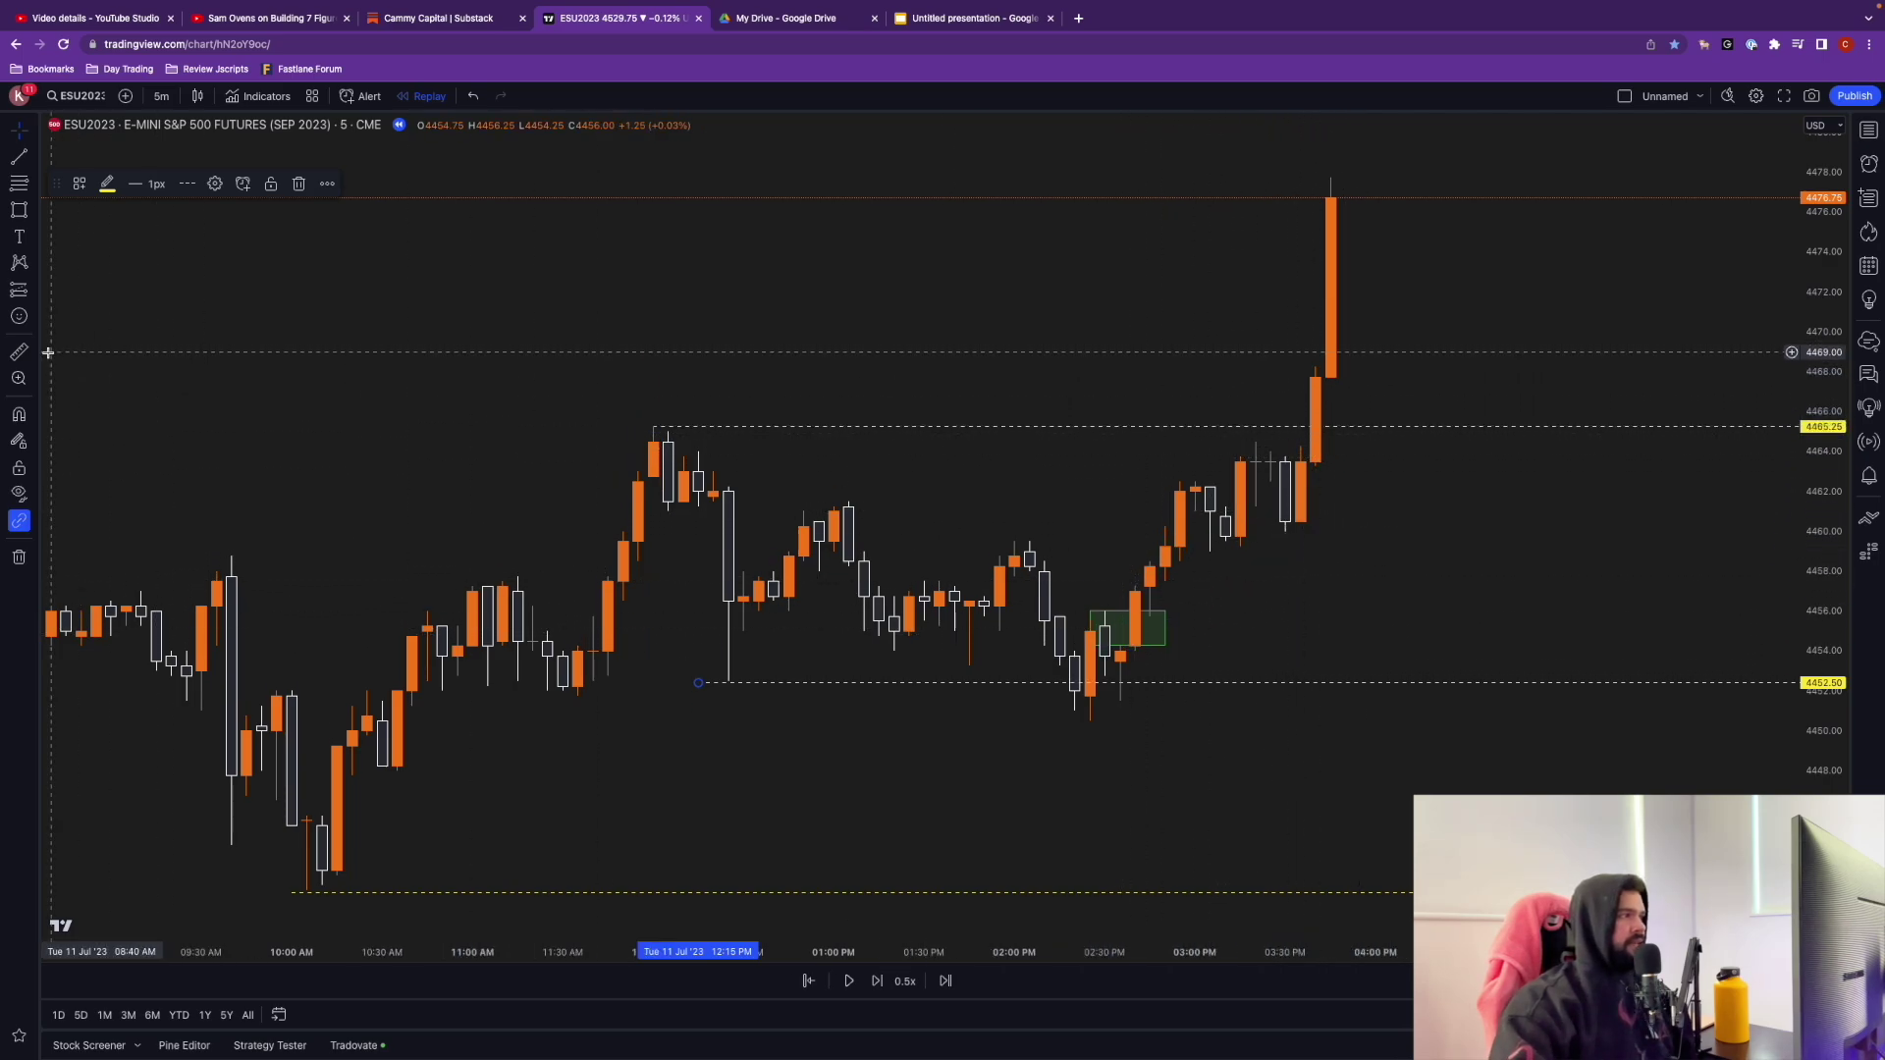
click(1179, 615)
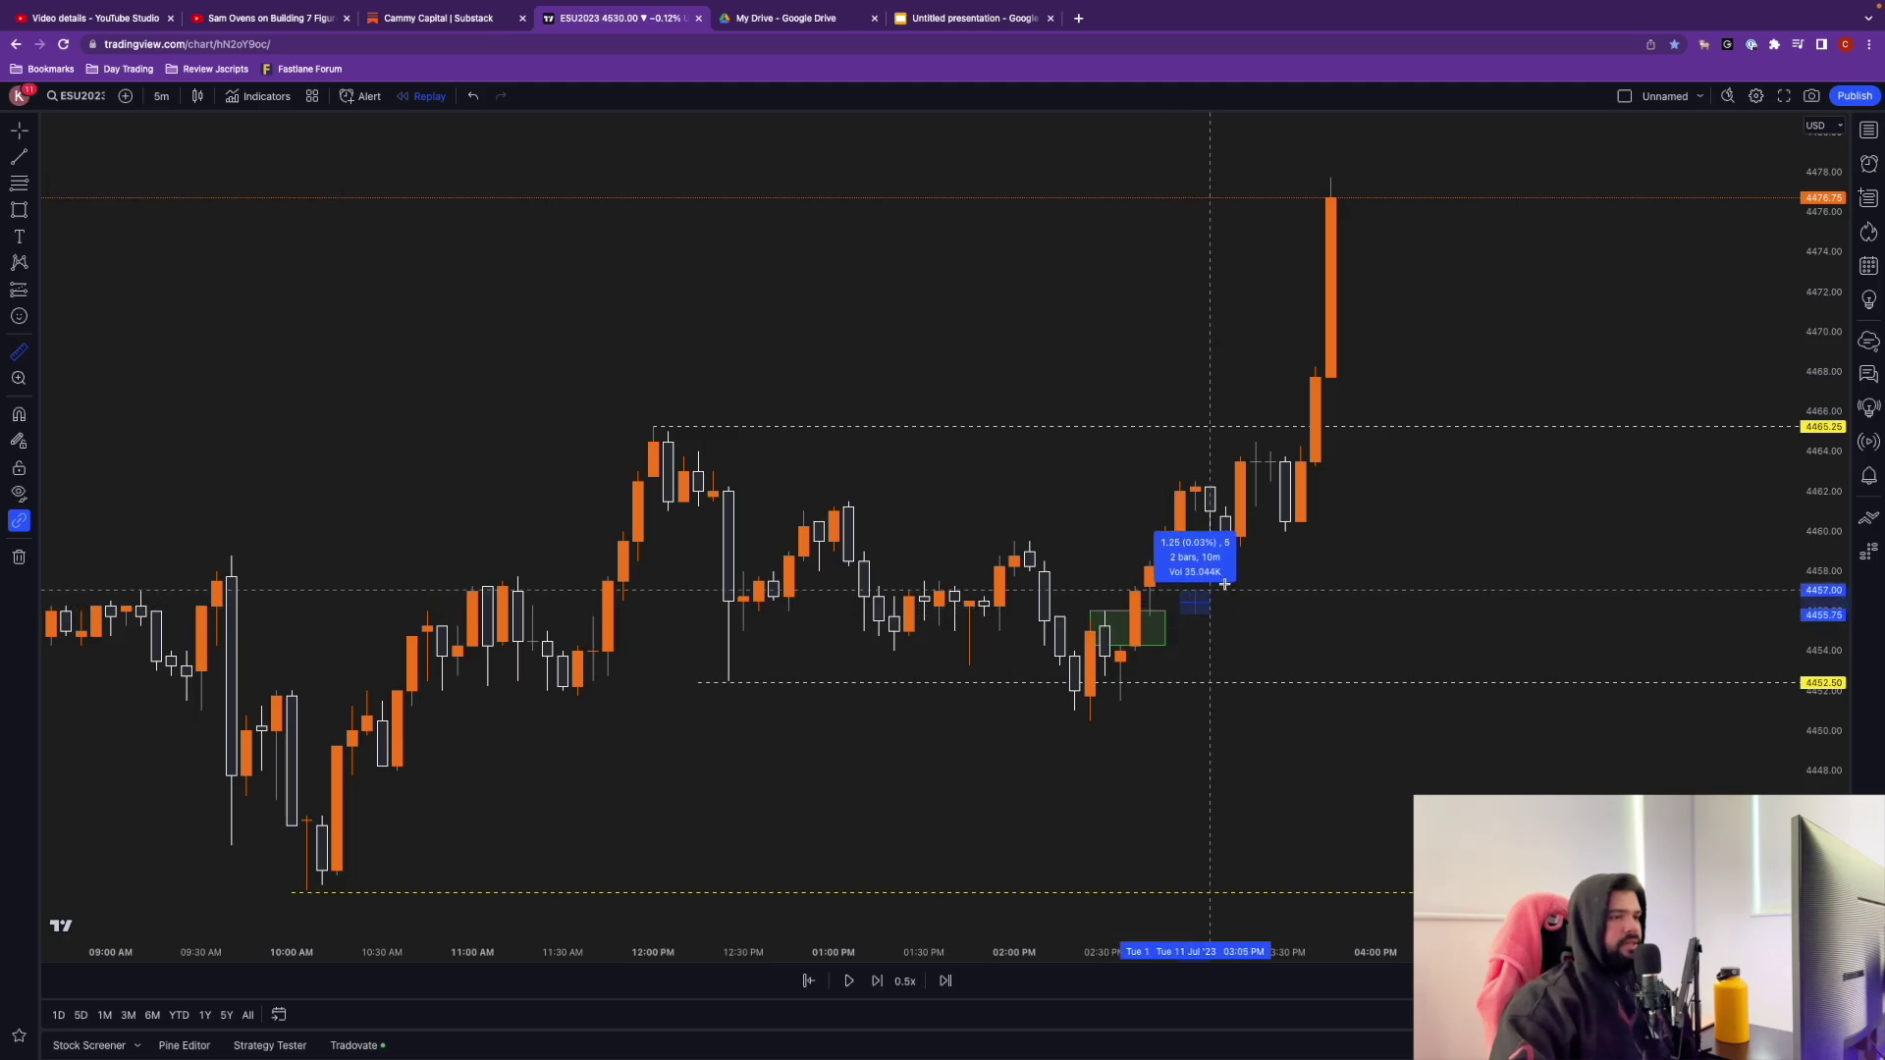
click(1304, 428)
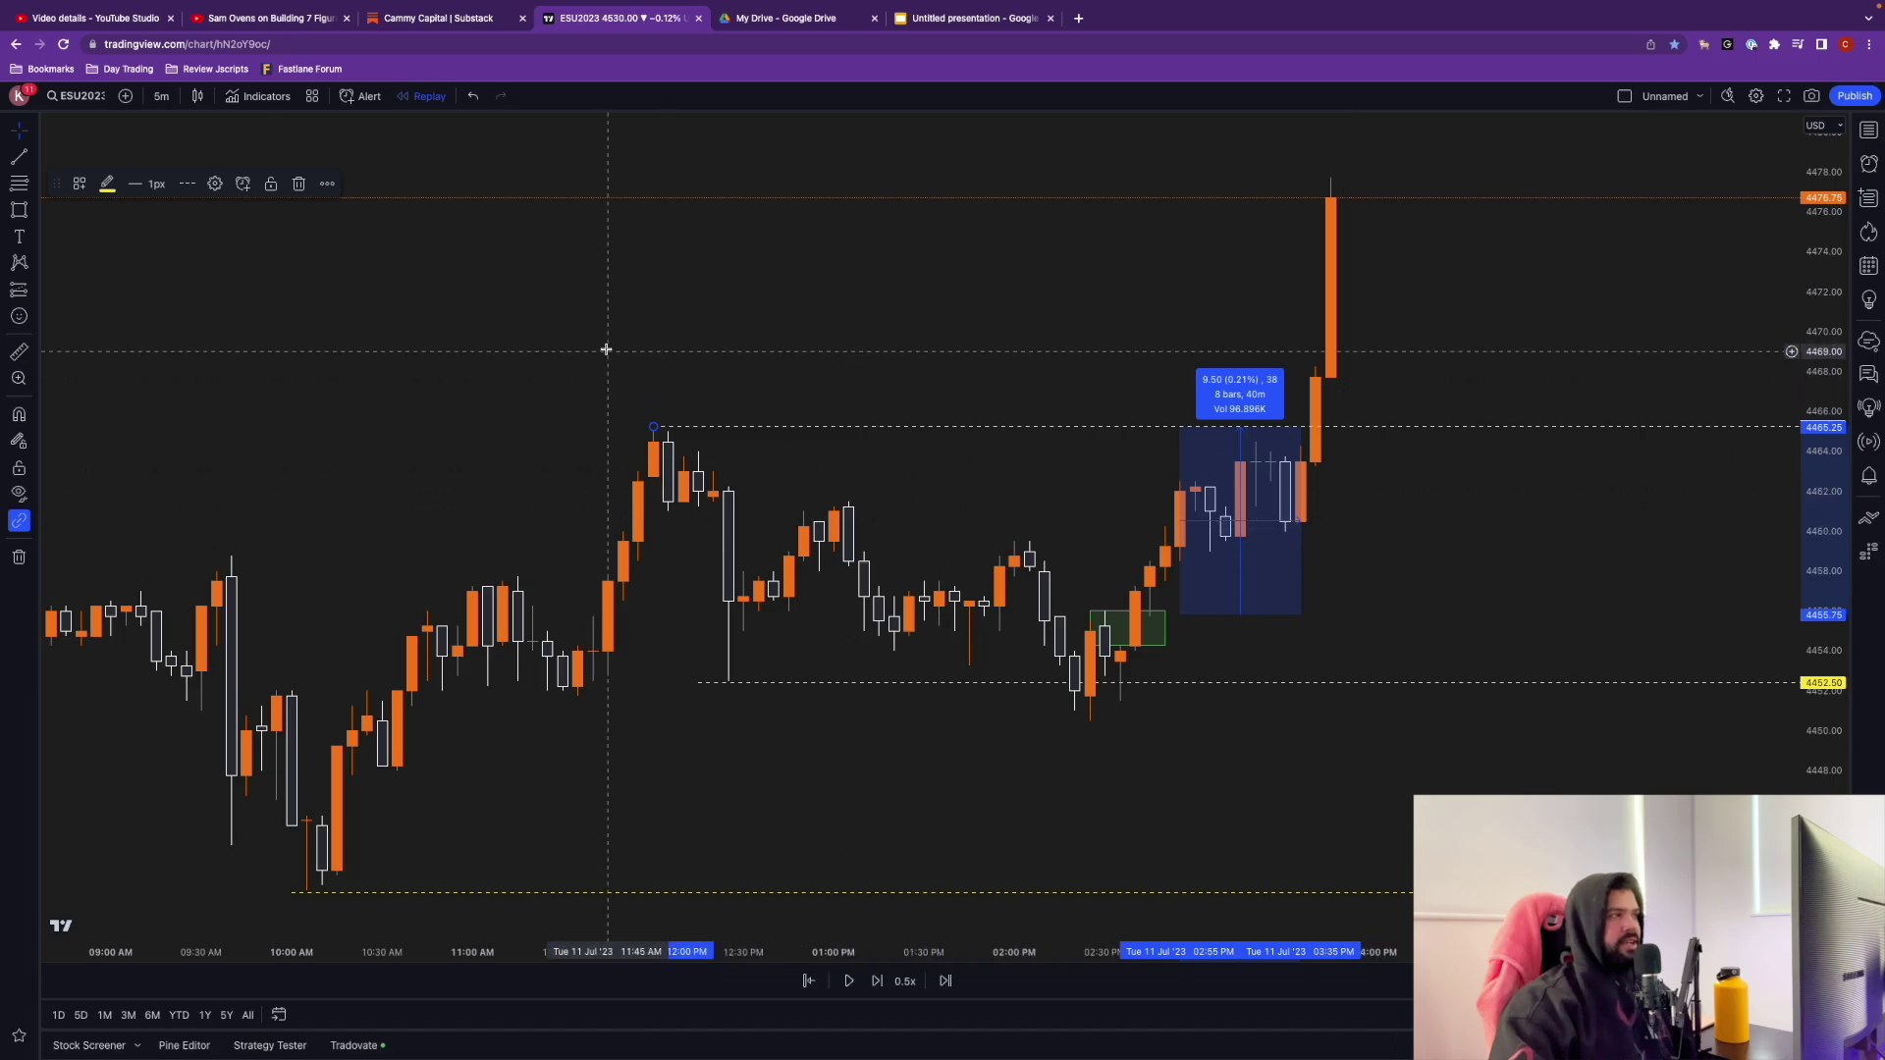
click(1354, 523)
Step: Extend the green rectangle's ending edge forward to the 3:00 PM candle
drag(1176, 579, 1230, 519)
drag(1834, 551, 1832, 461)
drag(1349, 536, 1264, 614)
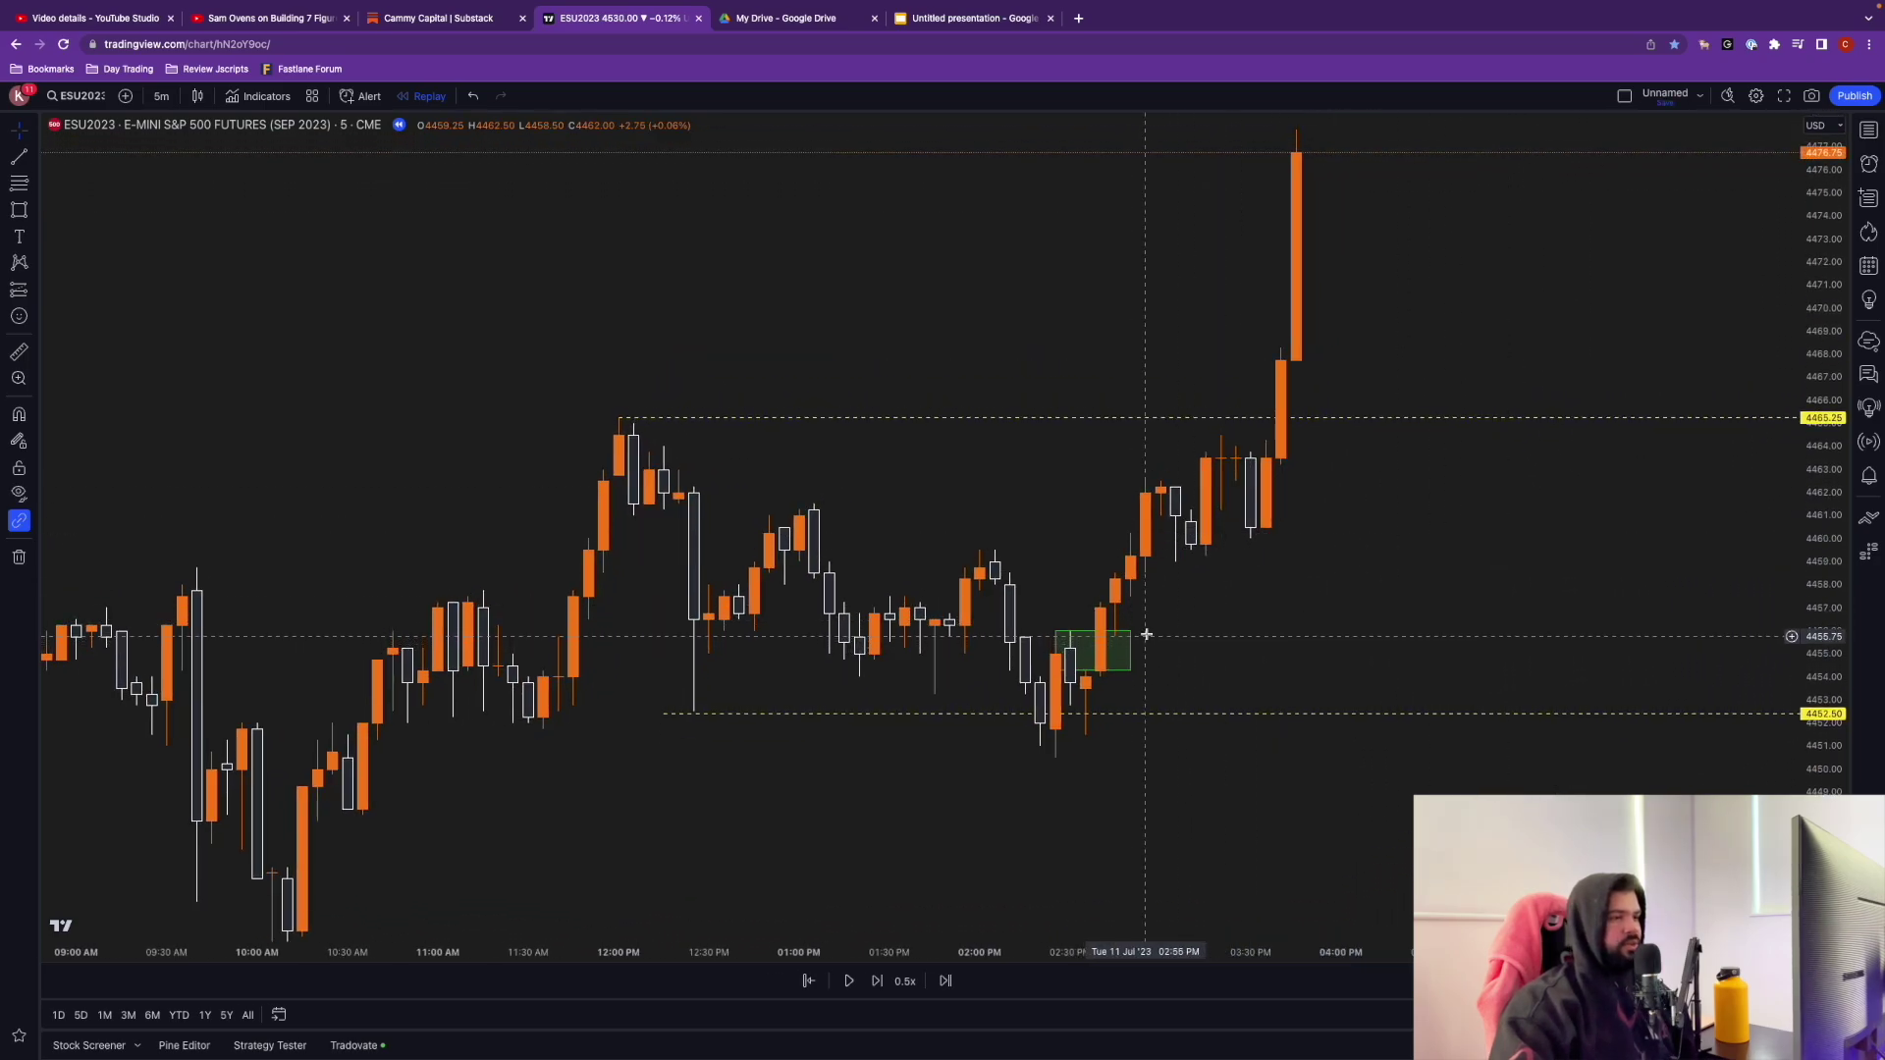
drag(1131, 650, 1207, 634)
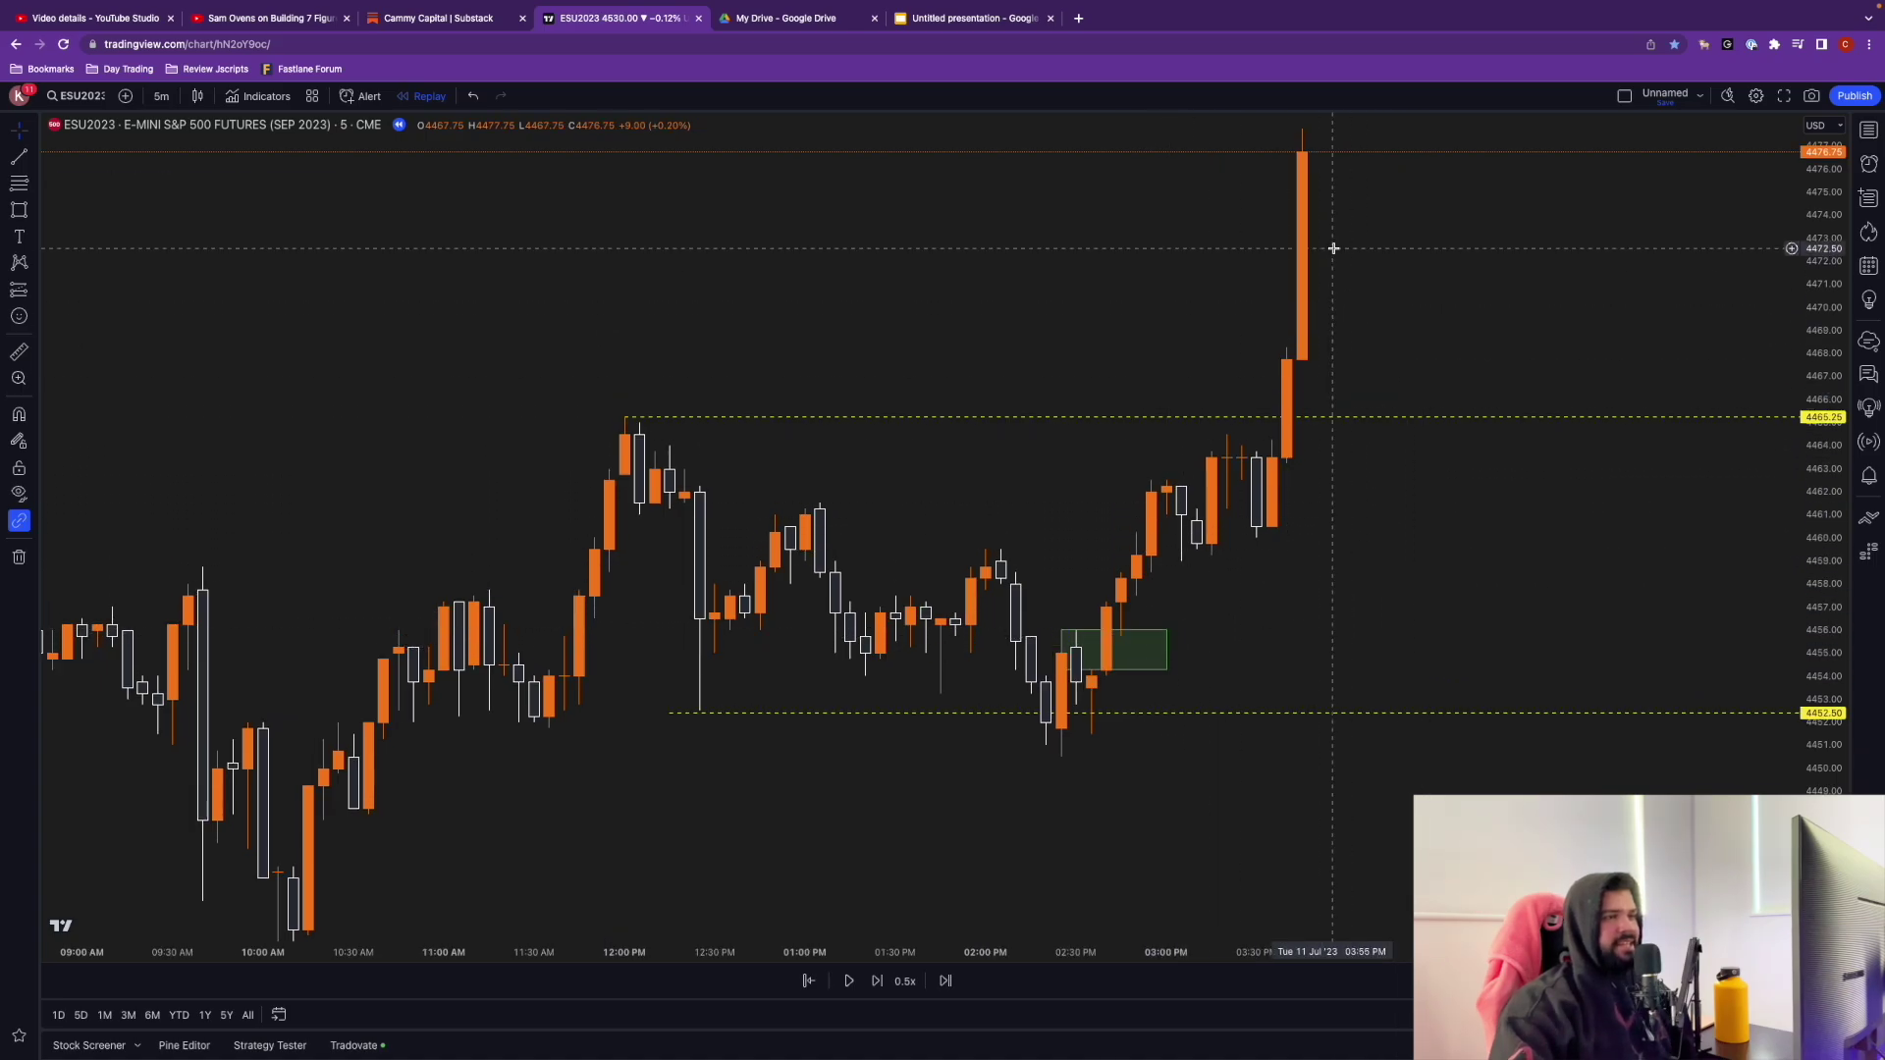
Step: Review the finished setup on the 5-minute chart and switch to the Google Slides presentation showing the "Extra Rules" slide
scroll(1187, 664, right, 2)
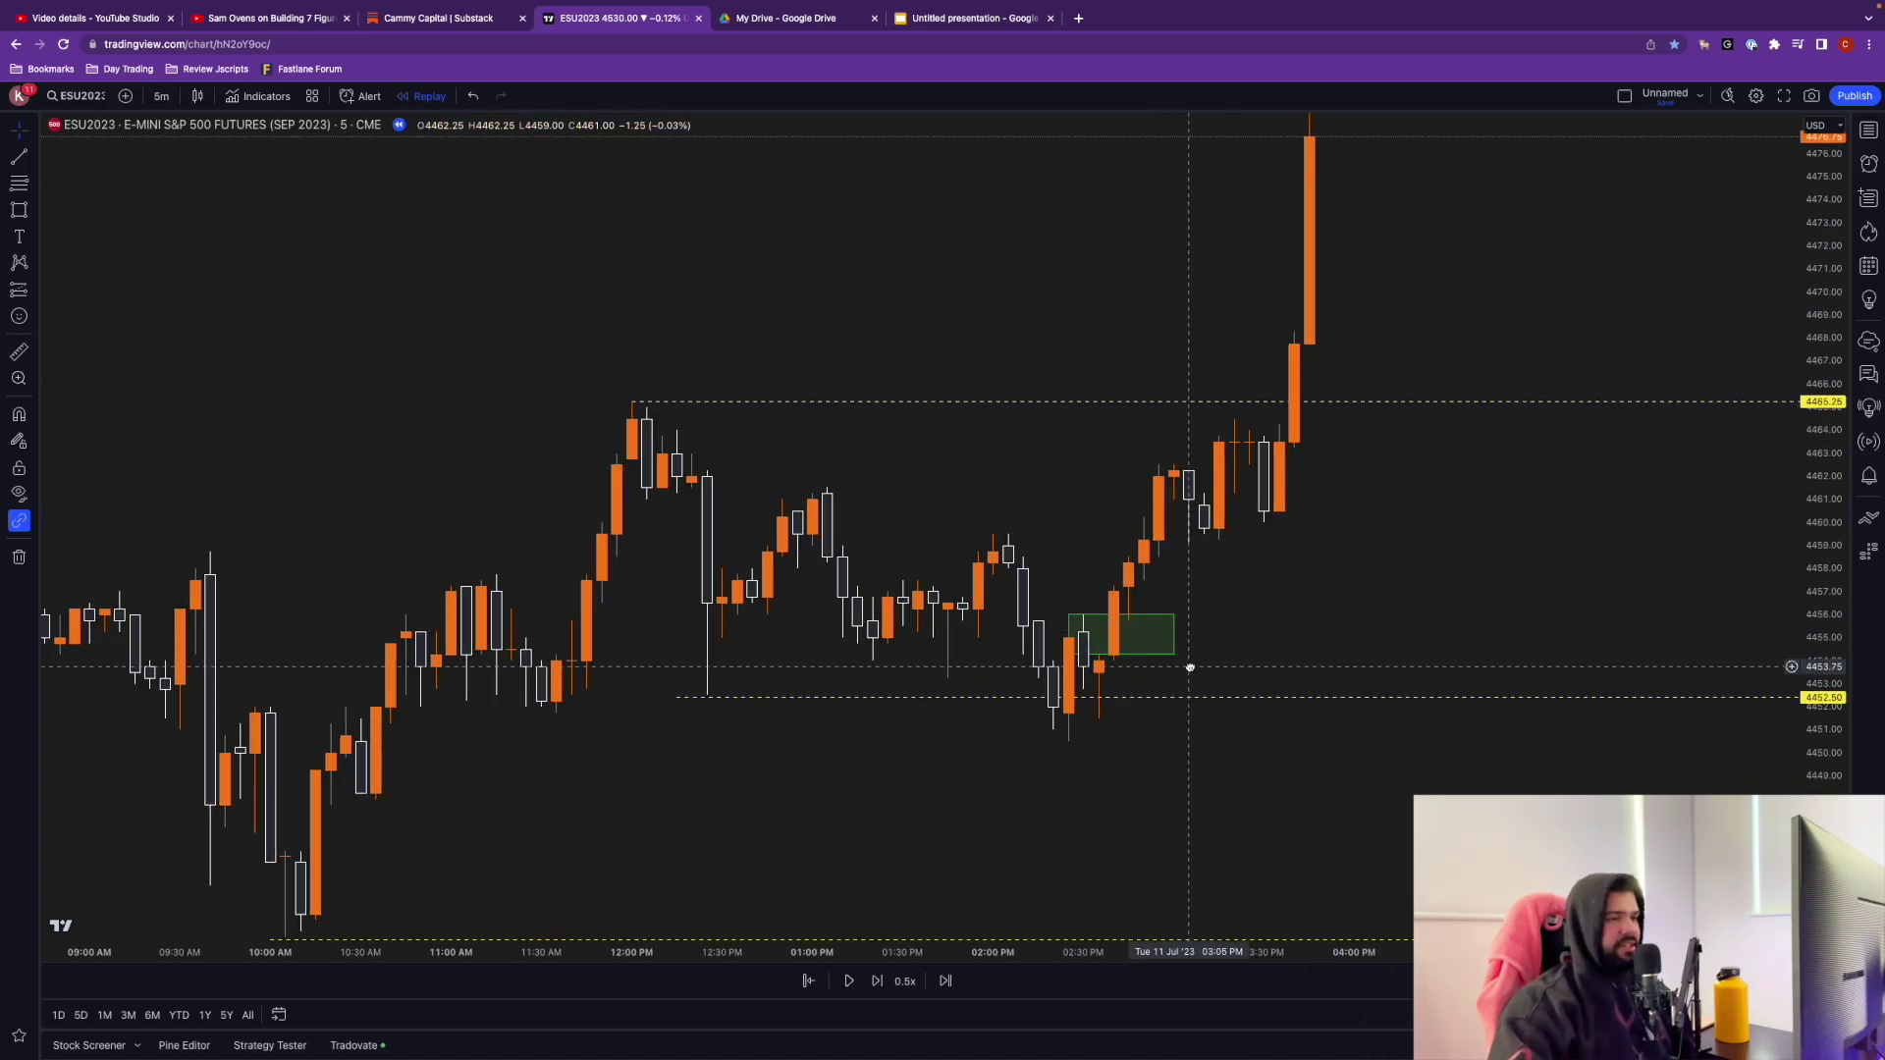
drag(1812, 556, 1802, 612)
drag(1308, 640, 1323, 616)
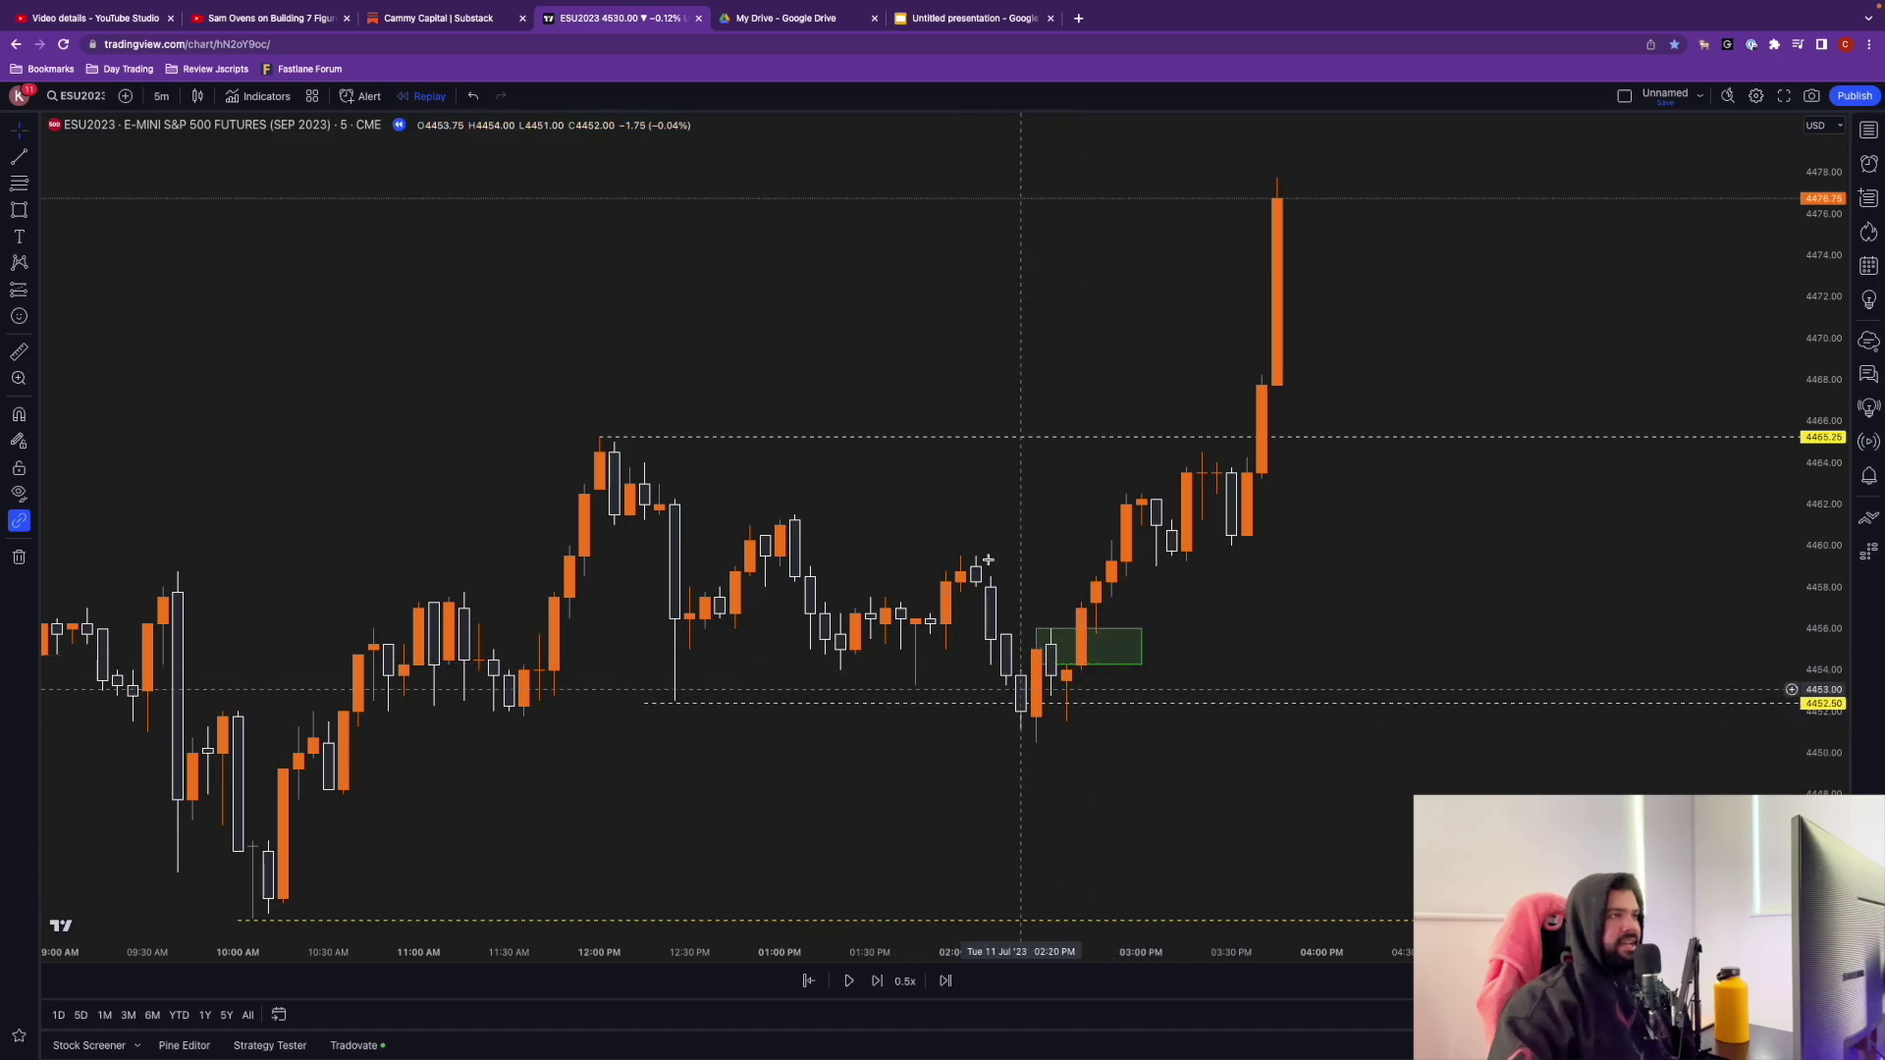
click(950, 21)
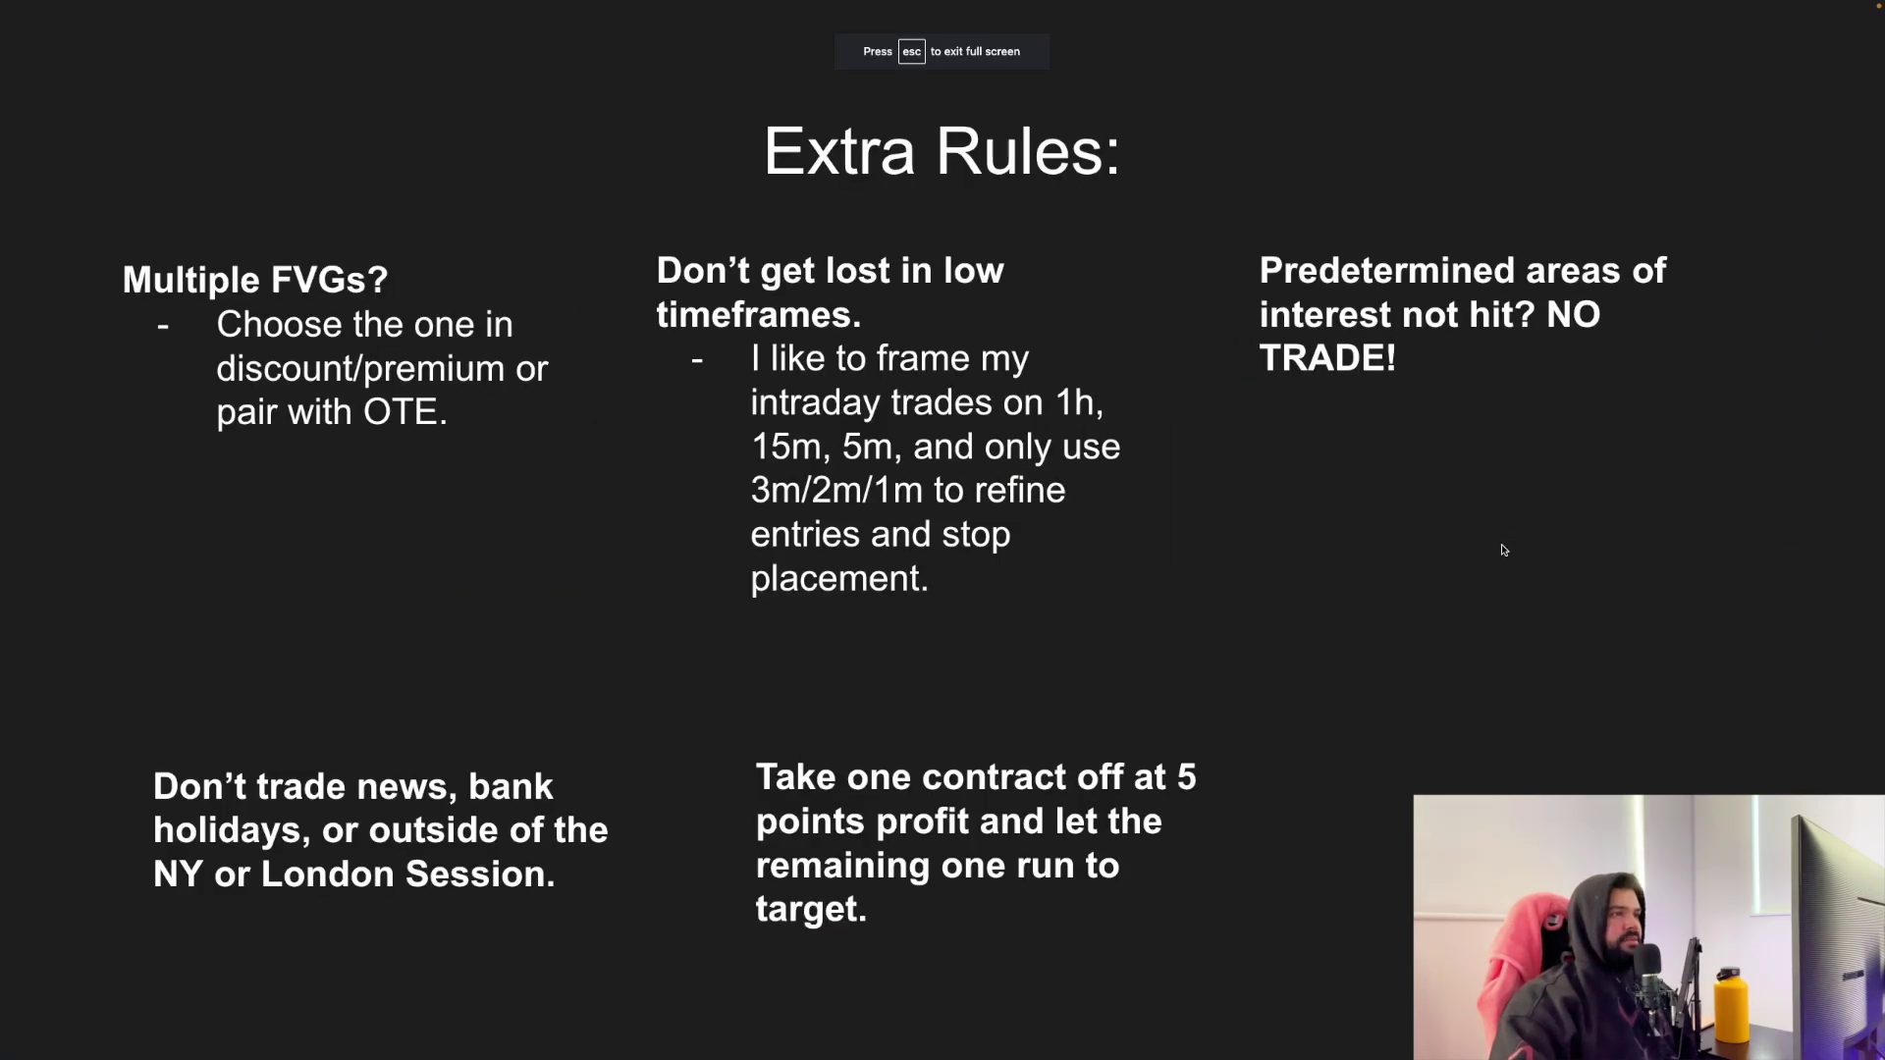